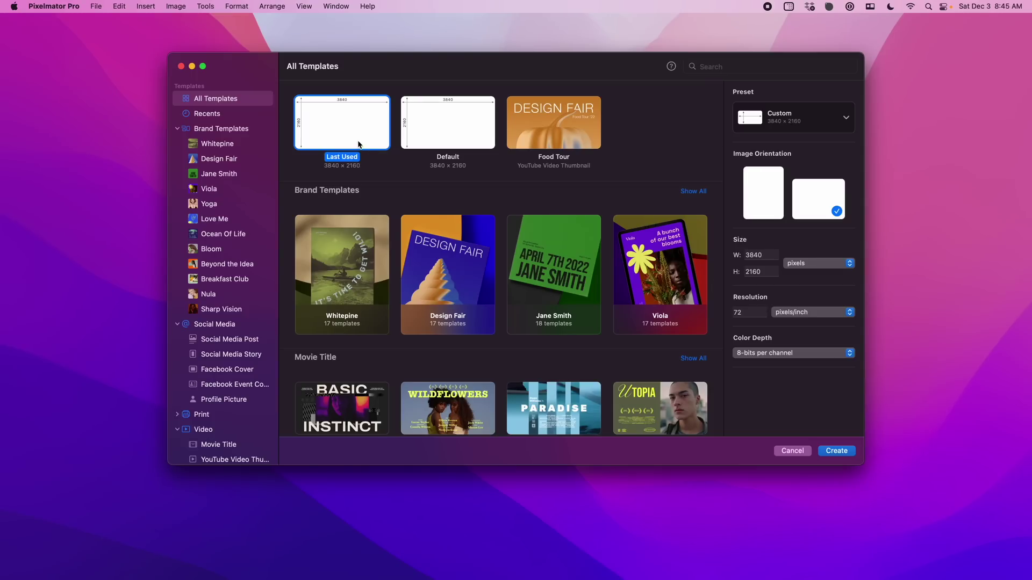
- Create a 3840 × 2160 document and insert the DJI_0262 drone clip above the white layer
{"action": "double_click", "coordinate": [359, 144]}
{"action": "key", "text": "ctrl+alt+Return"}
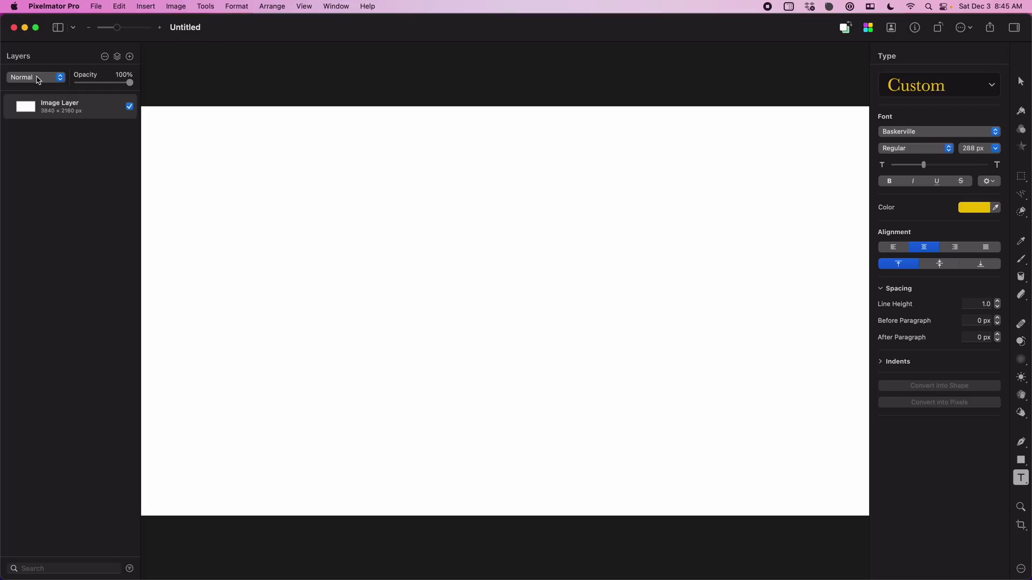
{"action": "left_click", "coordinate": [117, 56]}
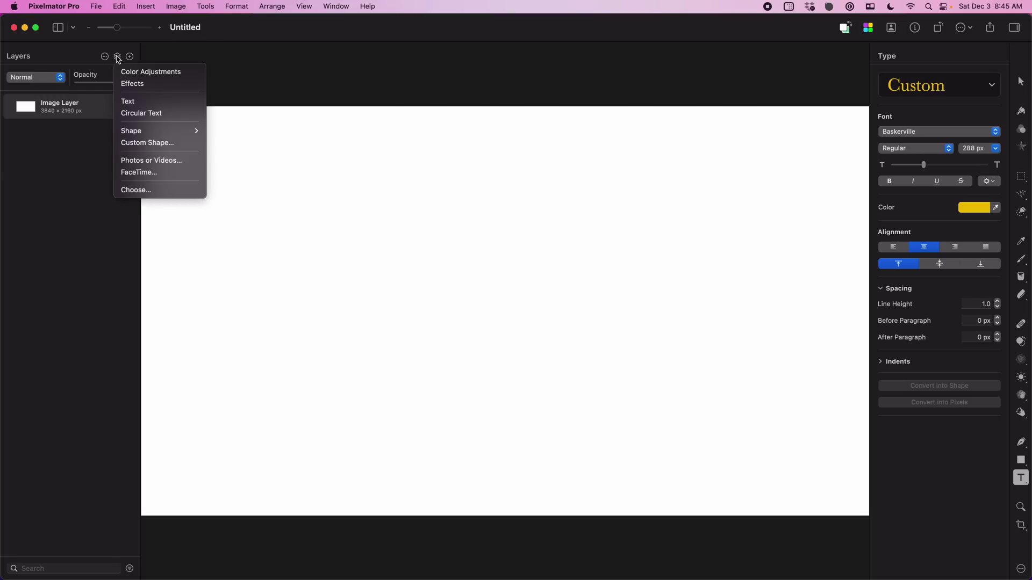
{"action": "left_click", "coordinate": [144, 160]}
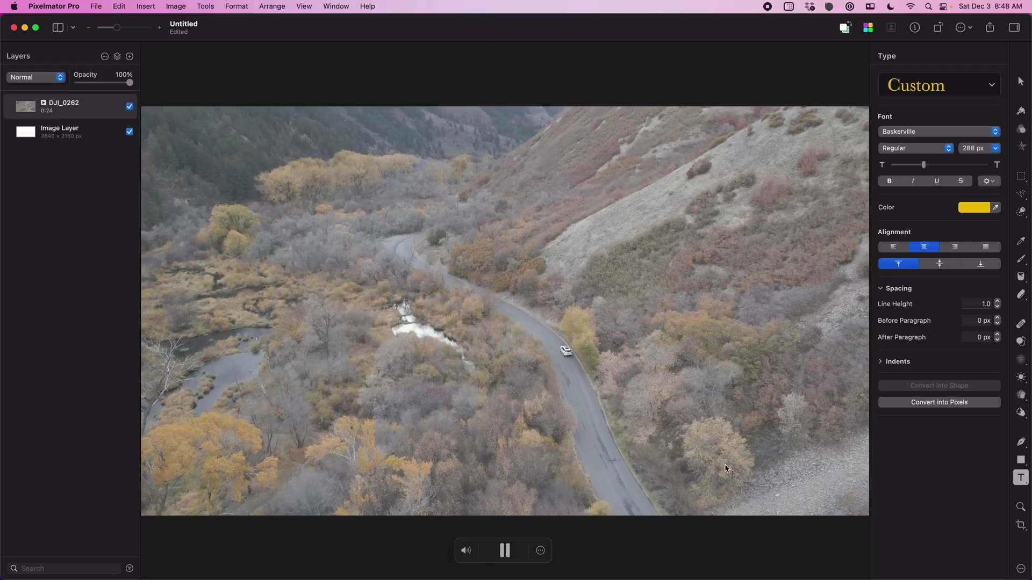
- Apply the SkyGrades-Cinema-Pop LUT to the drone clip and lower its intensity
{"action": "left_click", "coordinate": [1020, 130]}
{"action": "scroll", "coordinate": [964, 190], "scroll_direction": "down", "scroll_amount": 20}
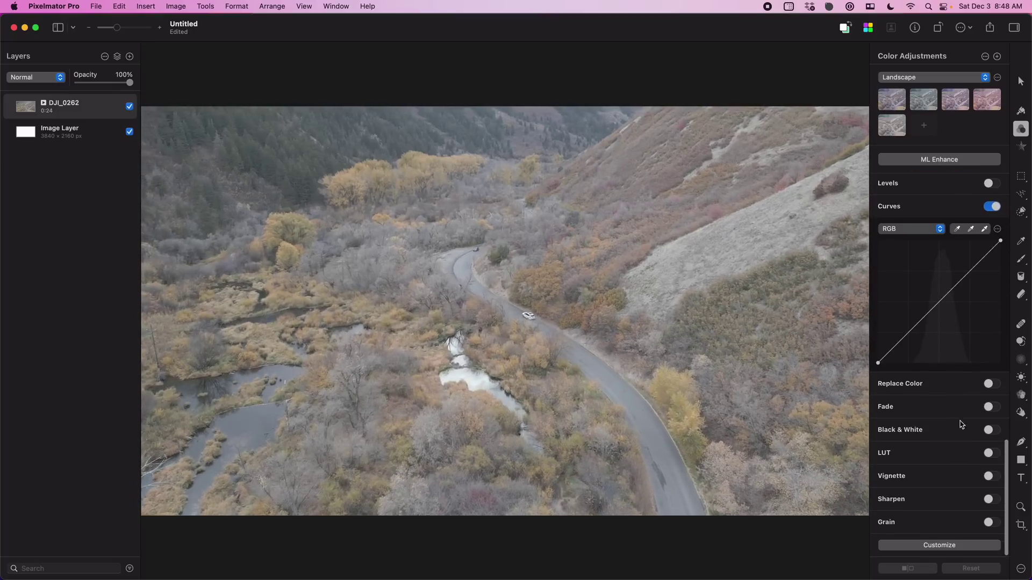
{"action": "left_click", "coordinate": [990, 454]}
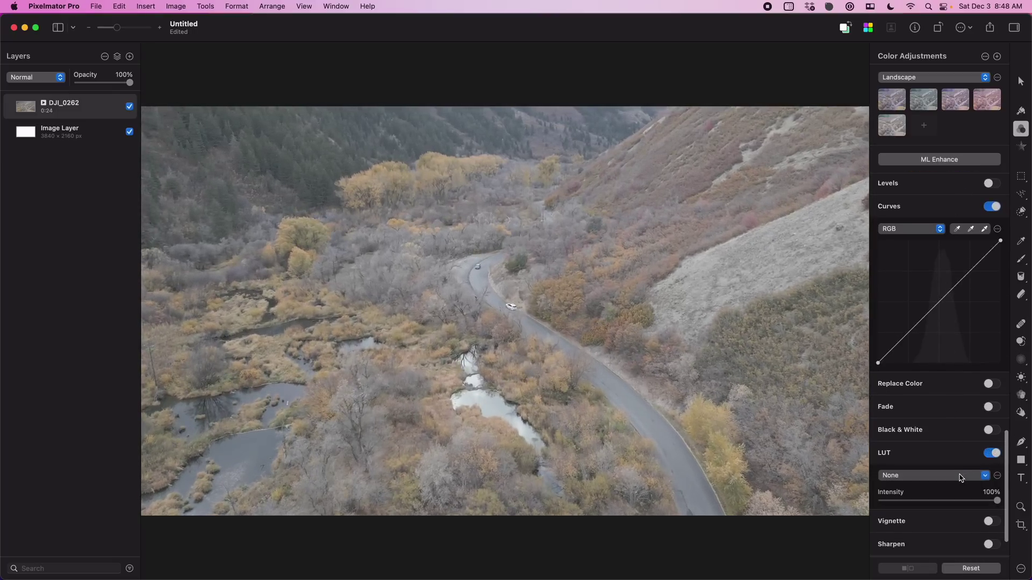
{"action": "left_click", "coordinate": [962, 476]}
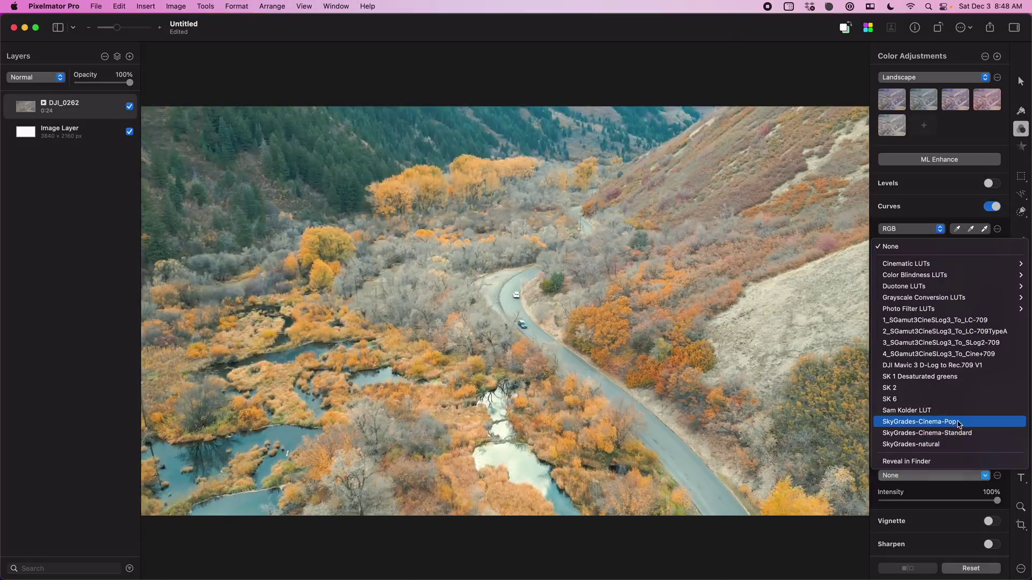
{"action": "left_click", "coordinate": [959, 422]}
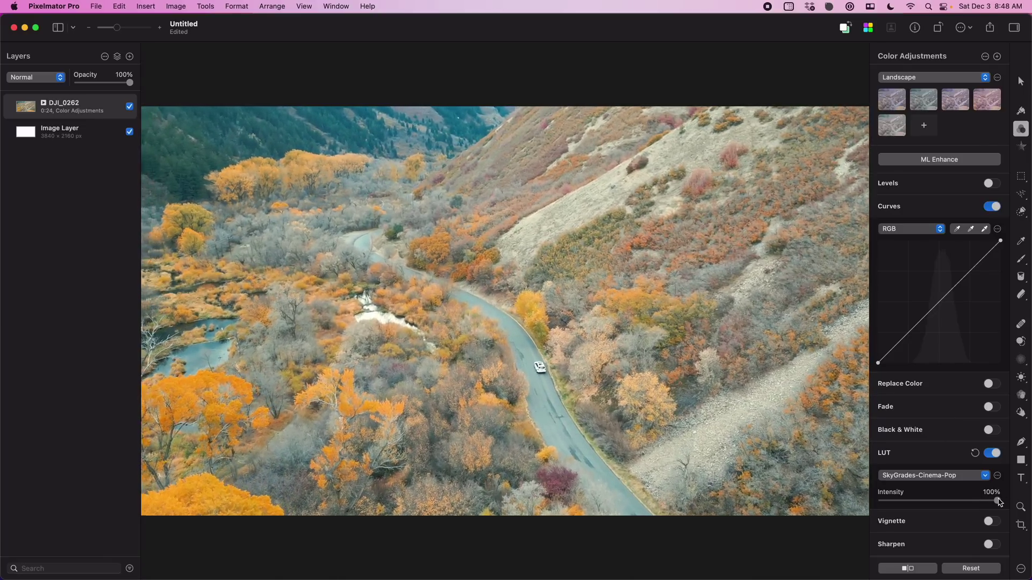
{"action": "left_click_drag", "start_coordinate": [998, 501], "coordinate": [946, 502]}
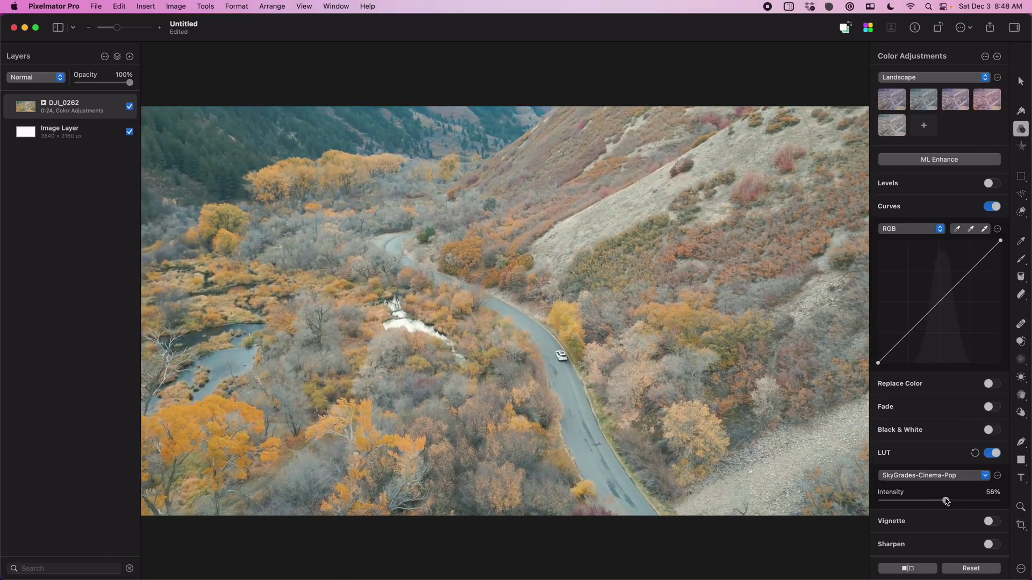
- Shift orange tones to Hue −17% and Brightness −70%, reset saturation to 0%, and pause playback
{"action": "scroll", "coordinate": [938, 468], "scroll_direction": "up", "scroll_amount": 8}
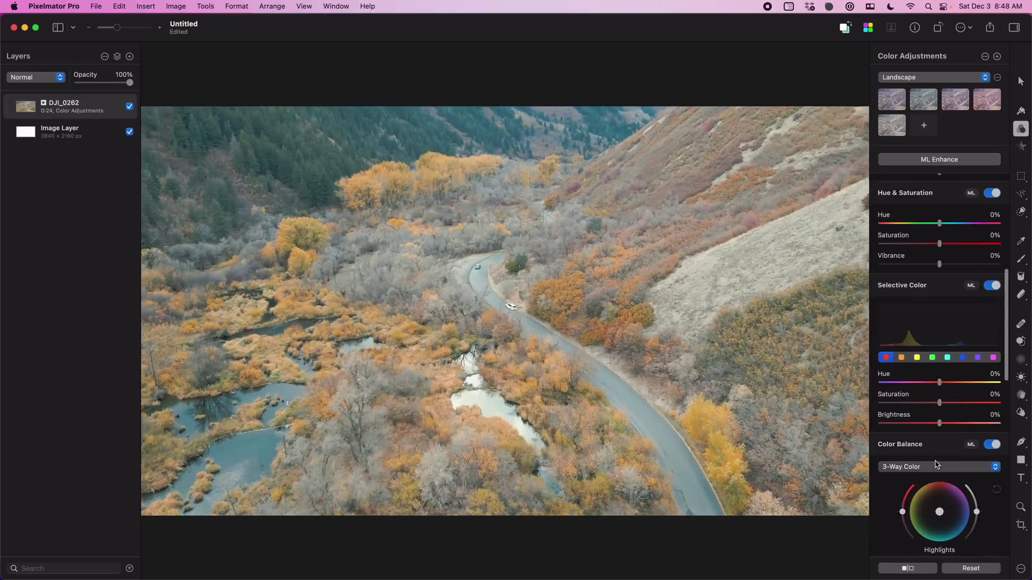
{"action": "scroll", "coordinate": [935, 465], "scroll_direction": "up", "scroll_amount": 4}
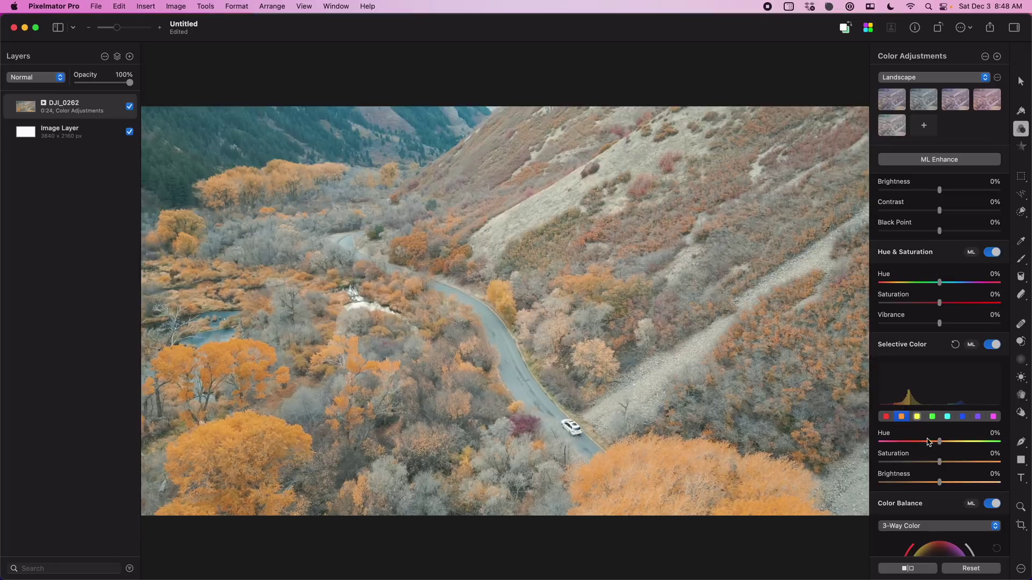
{"action": "left_click_drag", "start_coordinate": [928, 441], "coordinate": [904, 441]}
{"action": "left_click_drag", "start_coordinate": [939, 482], "coordinate": [900, 484]}
{"action": "double_click", "coordinate": [939, 462]}
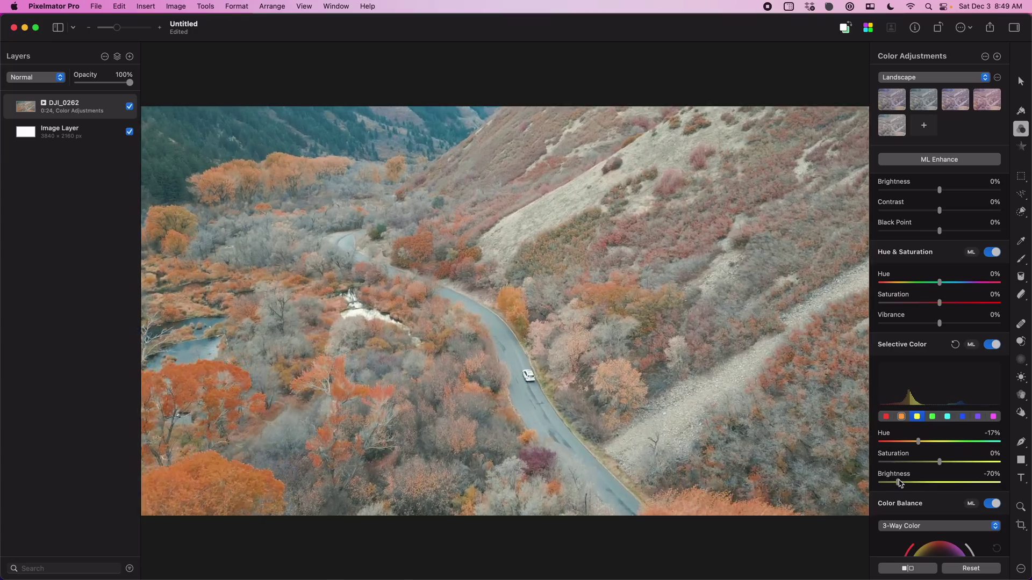
{"action": "key", "text": "space"}
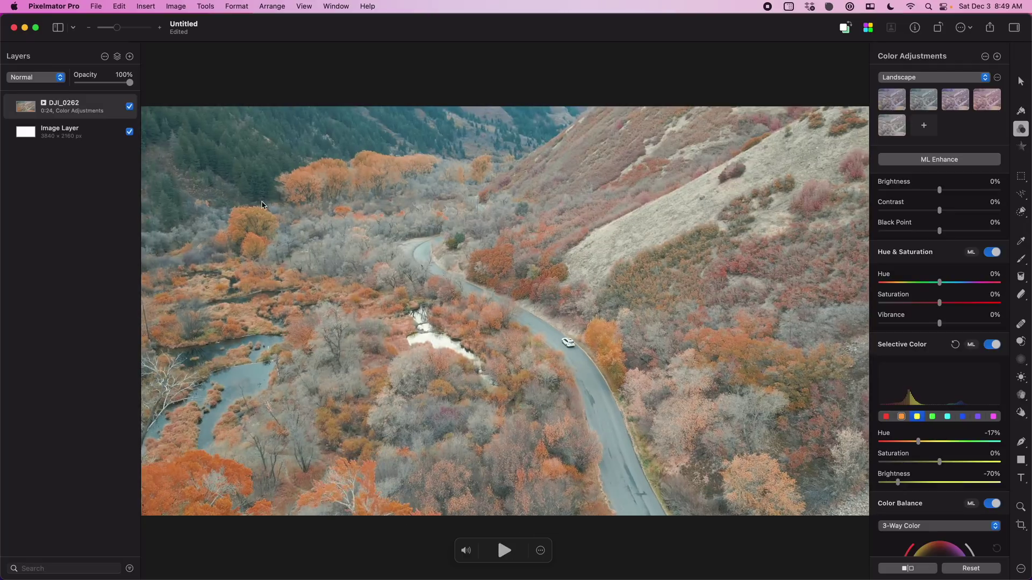
- Set the graded clip's export format to QuickTime Movie
{"action": "left_click", "coordinate": [90, 6]}
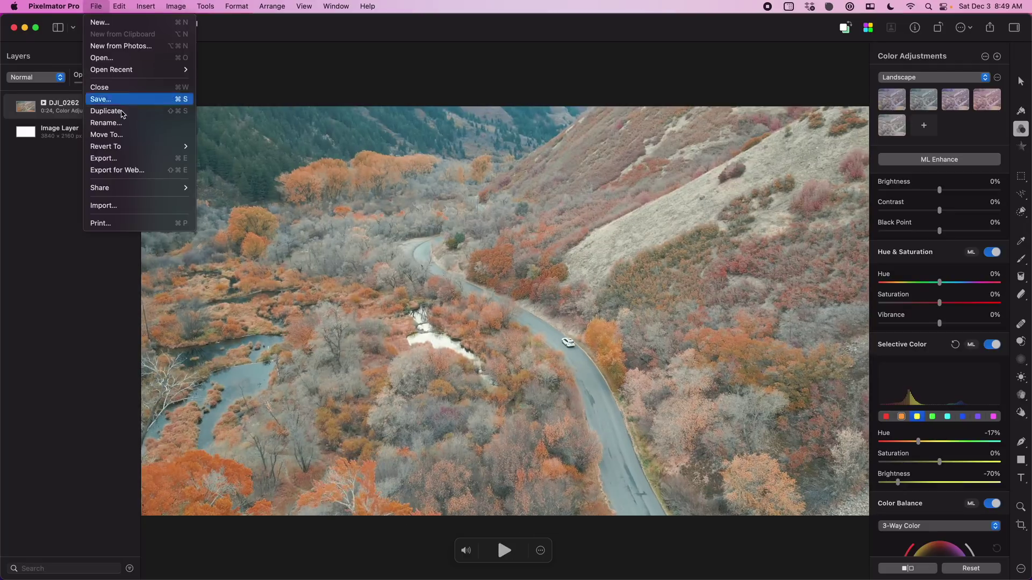
{"action": "left_click", "coordinate": [123, 158]}
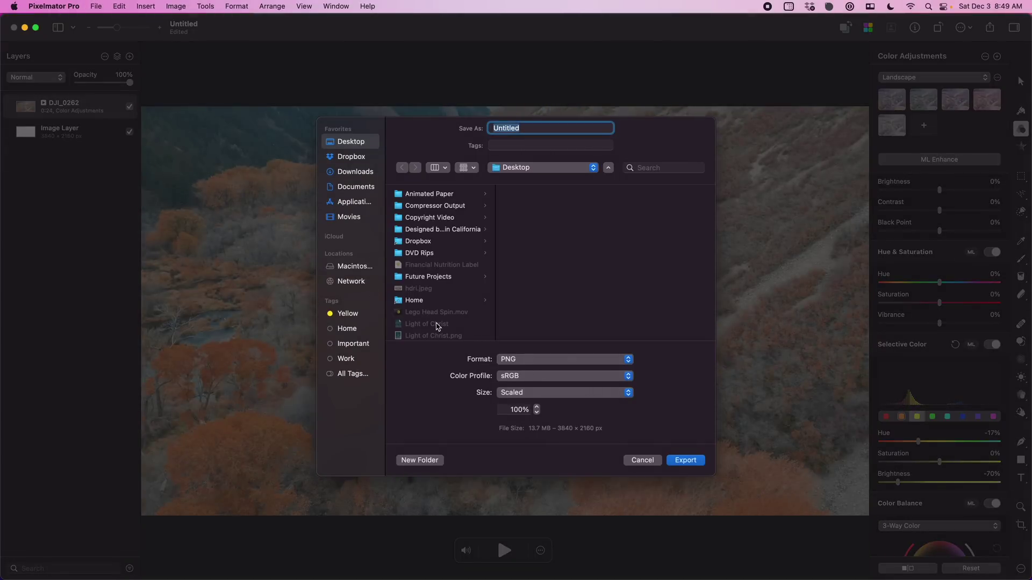
{"action": "left_click", "coordinate": [529, 364]}
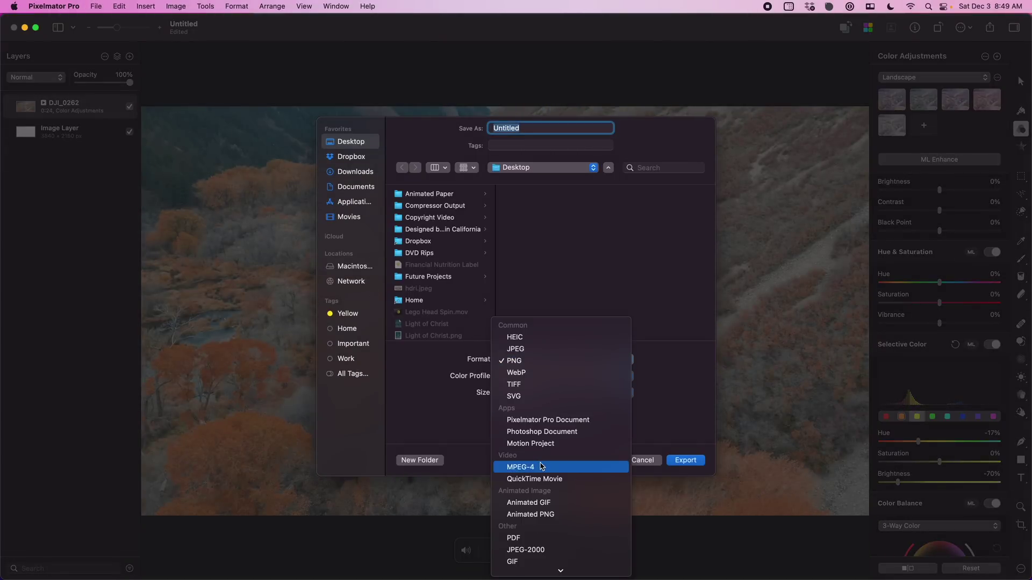
{"action": "left_click", "coordinate": [546, 479]}
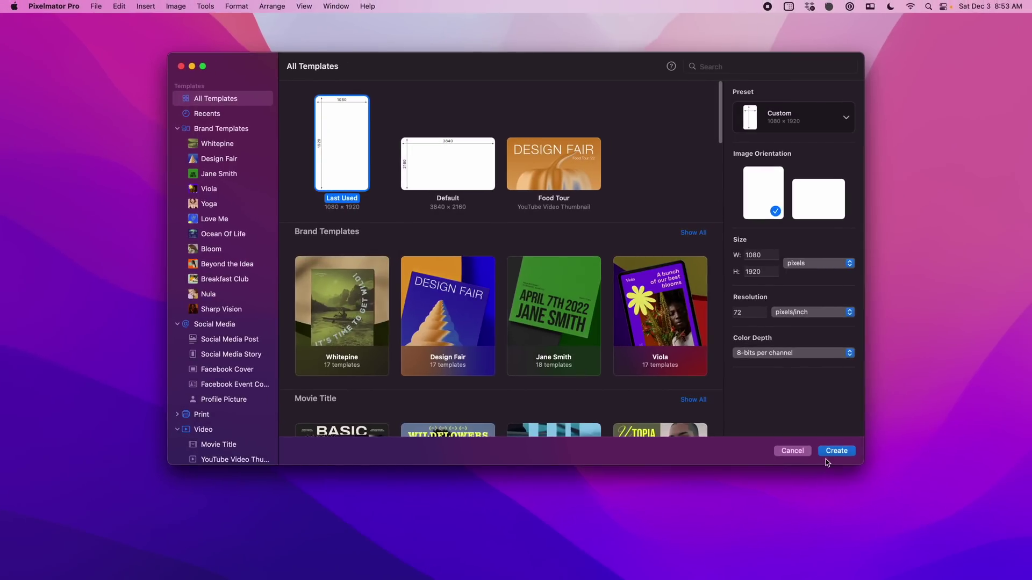
- Create the 1080 × 1920 portrait document and insert the DJI_0239 cave clip
{"action": "left_click", "coordinate": [830, 452]}
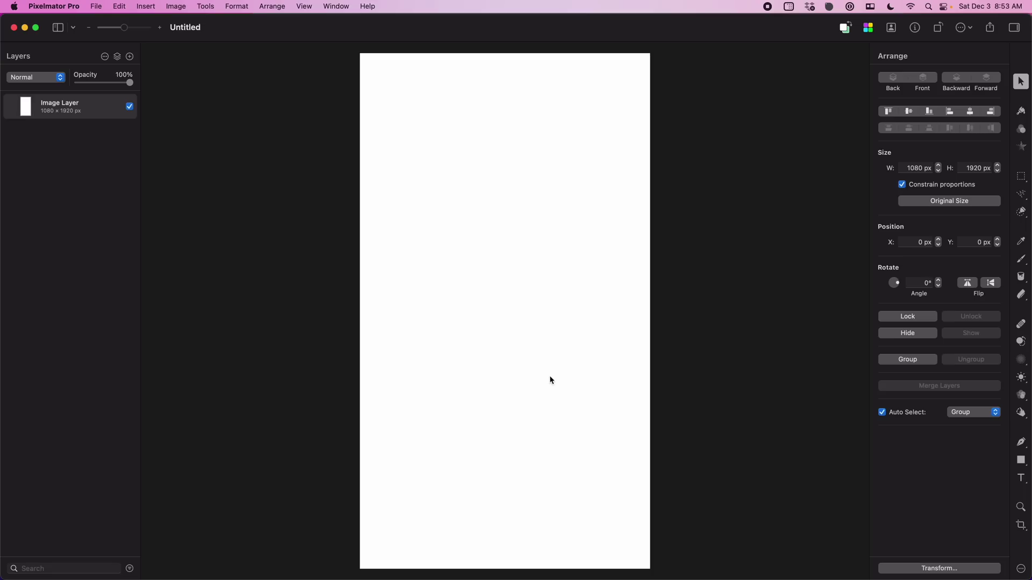
{"action": "left_click", "coordinate": [119, 56]}
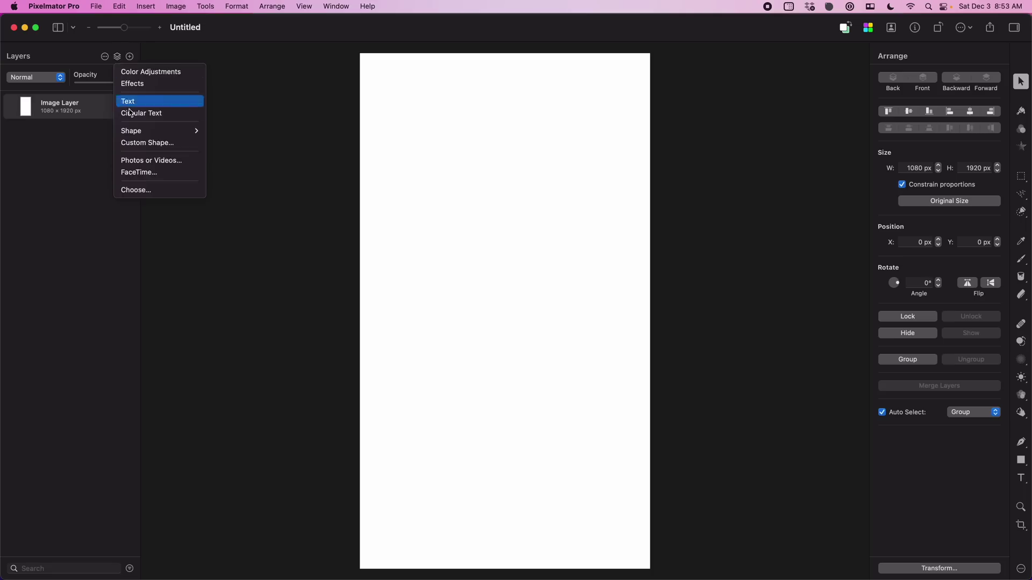
{"action": "left_click", "coordinate": [139, 164]}
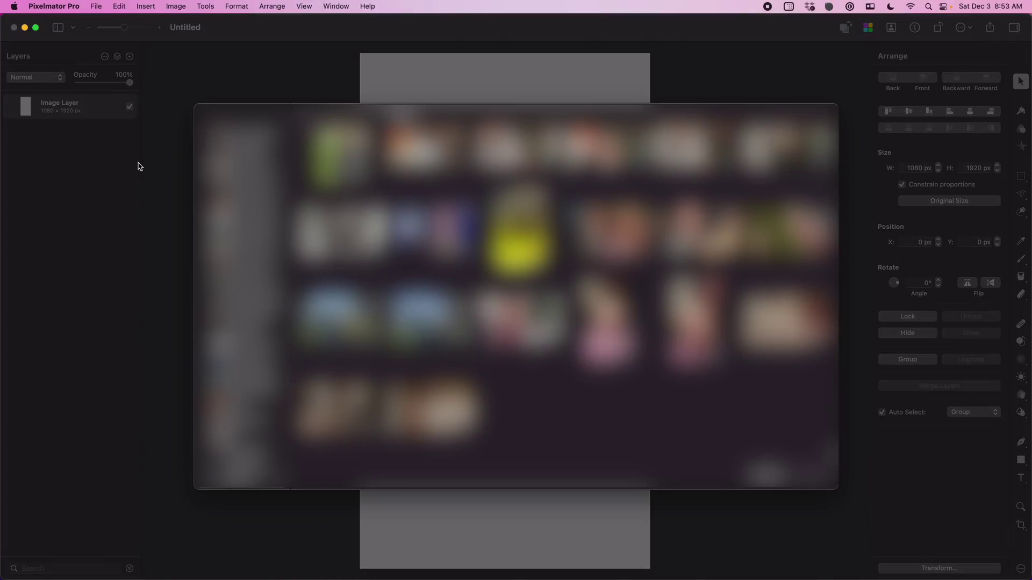
{"action": "scroll", "coordinate": [731, 275], "scroll_direction": "up", "scroll_amount": 5}
{"action": "double_click", "coordinate": [731, 275]}
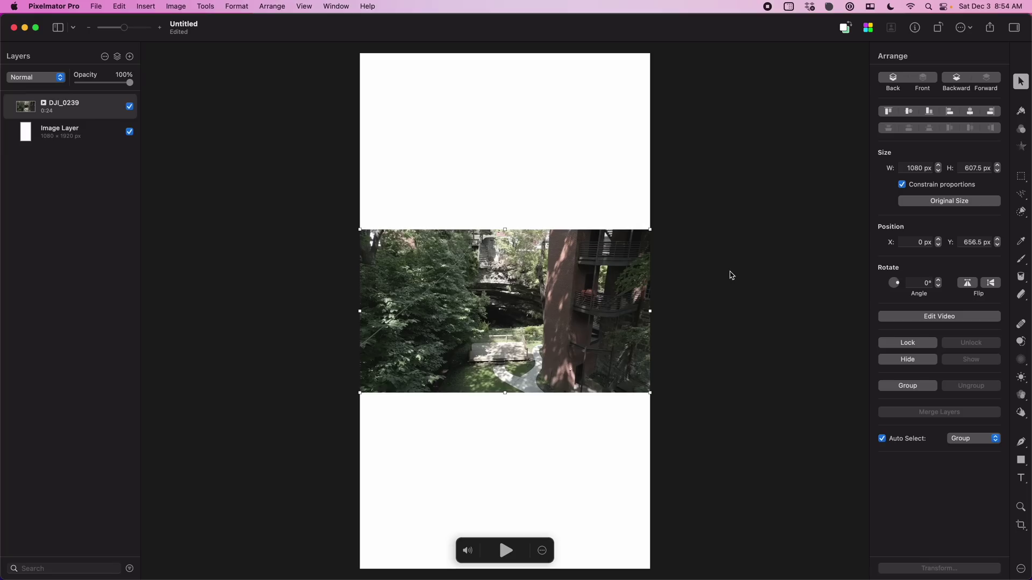
- Trim DJI_0239 to start at about 00:00:07.365 and pull its end inward
{"action": "left_click", "coordinate": [922, 322]}
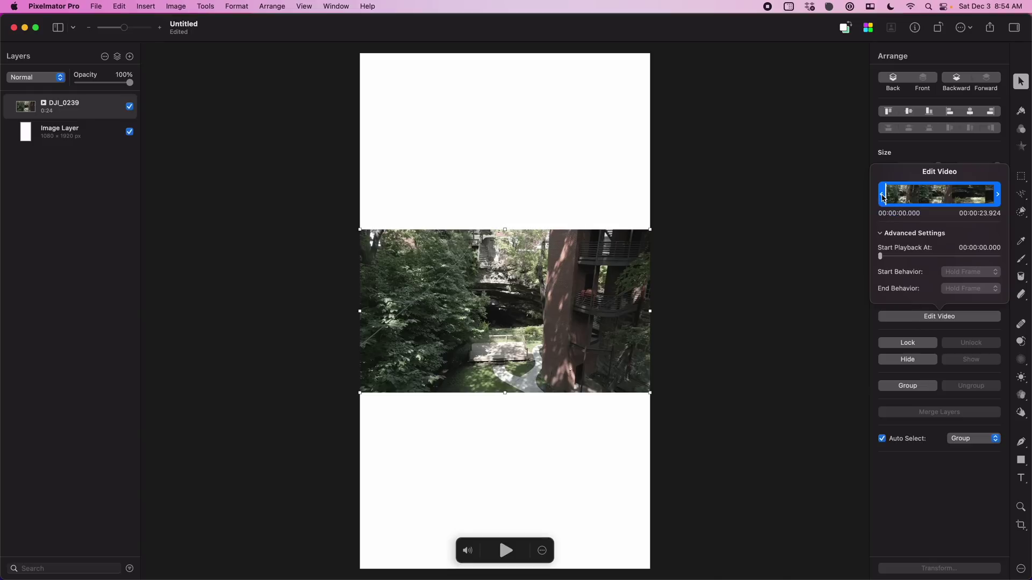
{"action": "left_click_drag", "start_coordinate": [889, 198], "coordinate": [916, 200]}
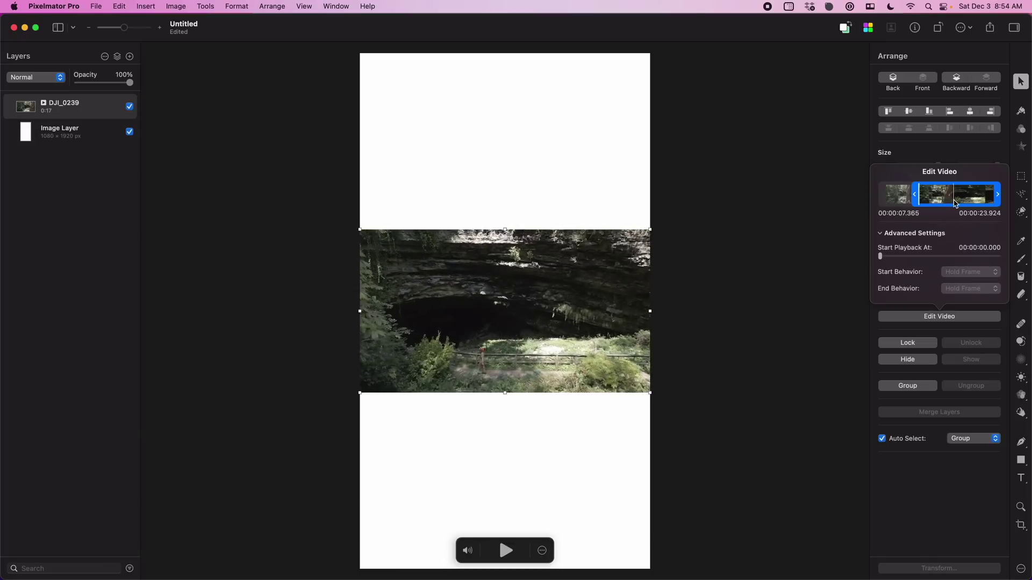
{"action": "left_click_drag", "start_coordinate": [995, 202], "coordinate": [962, 200]}
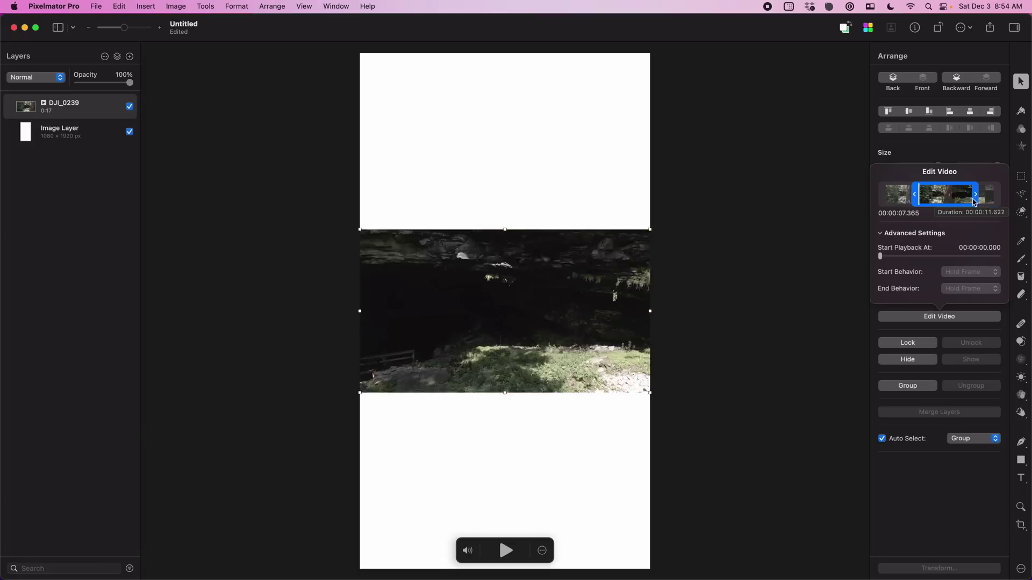
- Scale the cave clip to fill the portrait frame height and centre it on the cave
{"action": "key", "text": "m"}
{"action": "key", "text": "super+minus"}
{"action": "key", "text": "v"}
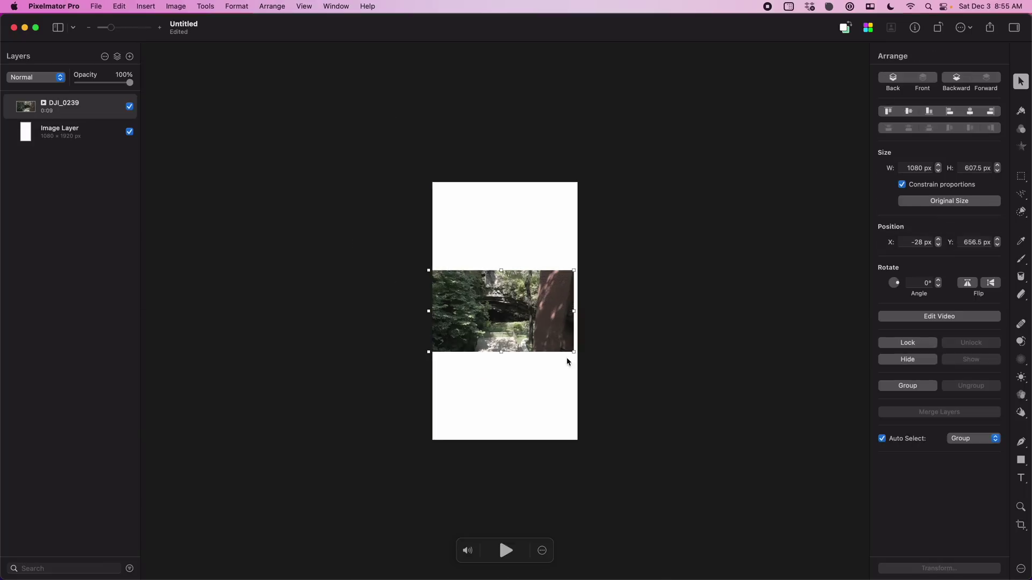
{"action": "left_click_drag", "start_coordinate": [579, 353], "coordinate": [739, 532]}
{"action": "left_click_drag", "start_coordinate": [429, 270], "coordinate": [309, 147]}
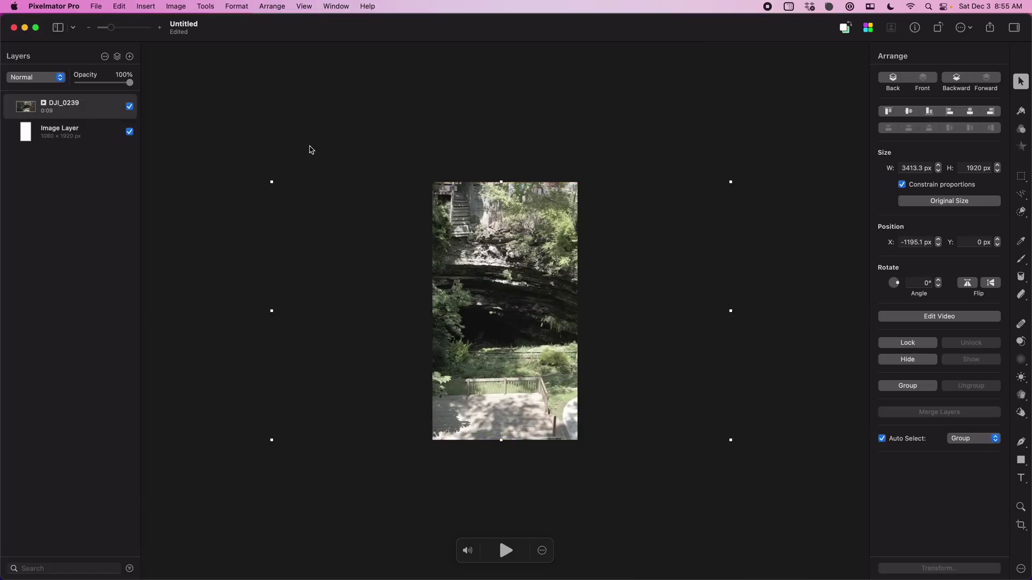
{"action": "mouse_move", "coordinate": [497, 311]}
{"action": "left_mouse_down"}
{"action": "mouse_move", "coordinate": [458, 312]}
{"action": "mouse_move", "coordinate": [501, 312]}
{"action": "left_mouse_up"}
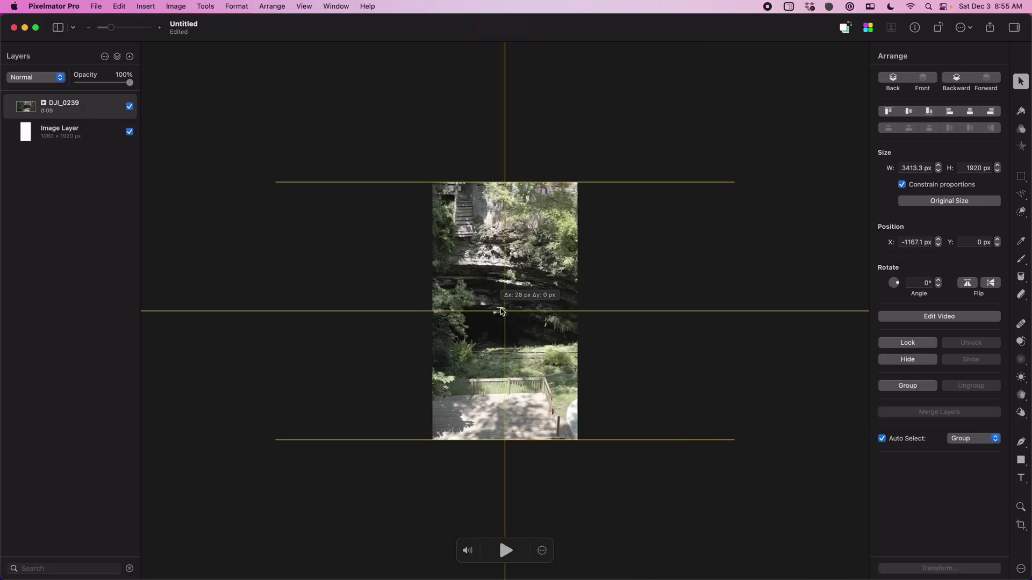
- Grade the cave clip with the SkyGrades-Cinema-Pop LUT
{"action": "left_click", "coordinate": [506, 550]}
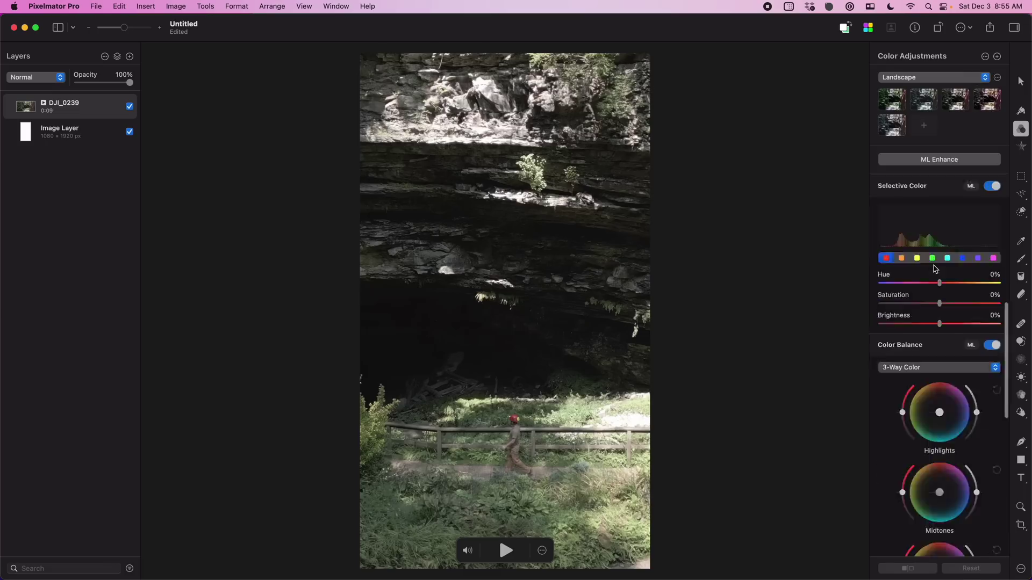
{"action": "left_click", "coordinate": [933, 475]}
{"action": "left_click", "coordinate": [919, 422]}
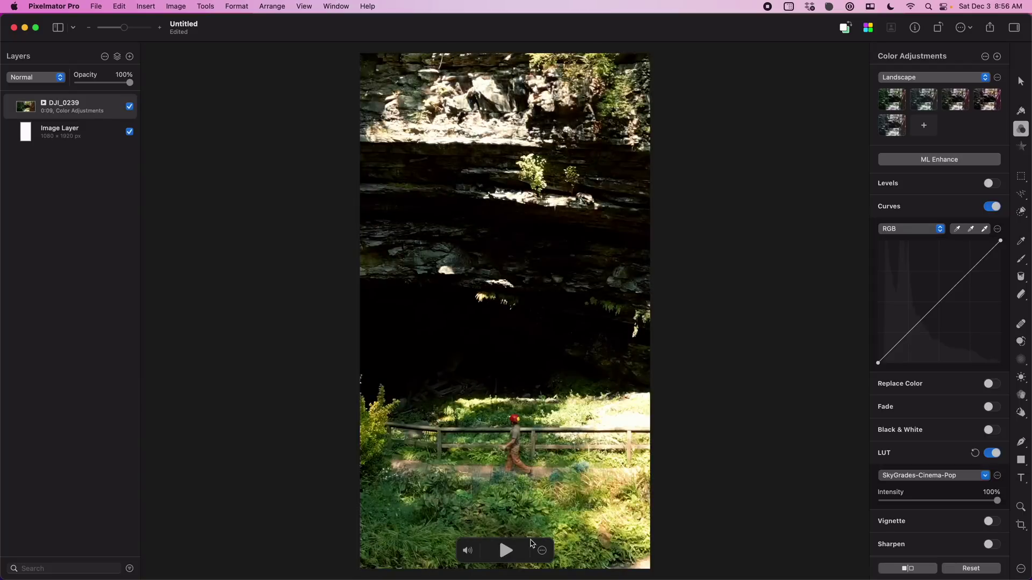
- Write the pin-emoji caption Hidden River Cave, Horse Cave, Kentucky, USA at 72 px with a smaller coordinates line
{"action": "left_click", "coordinate": [504, 550]}
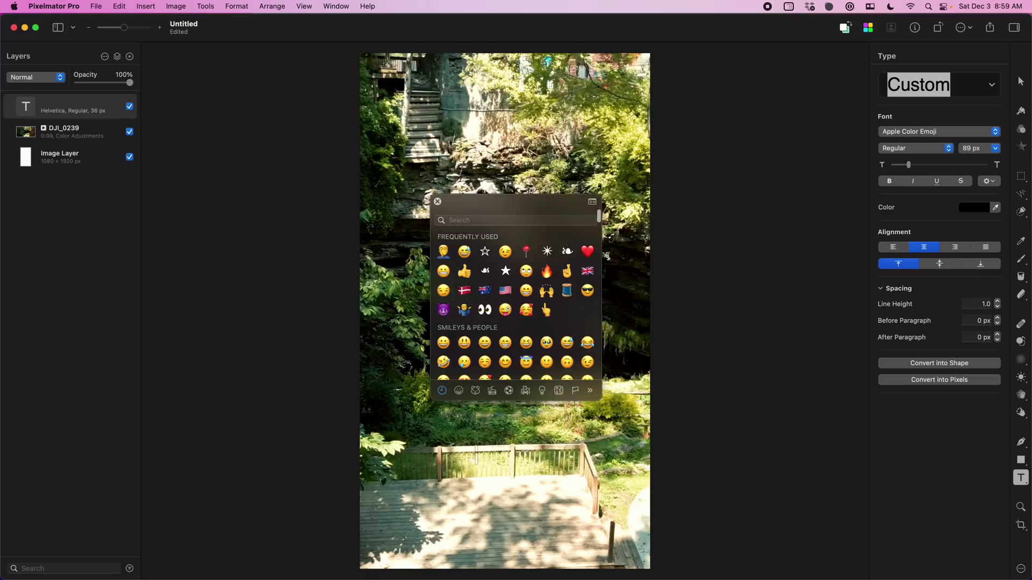
{"action": "key", "text": "Return"}
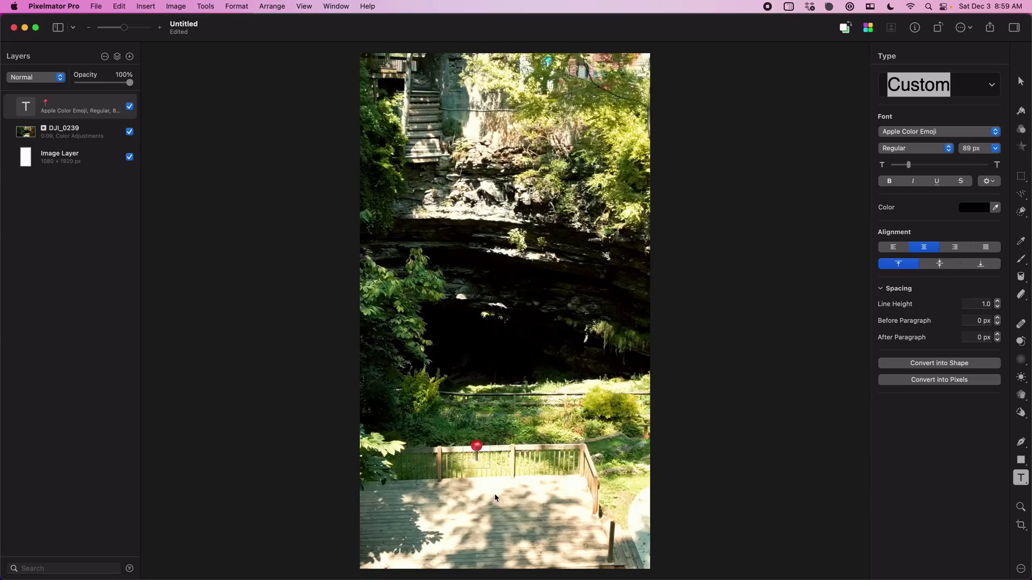
{"action": "type", "text": "ver Cave Horse Cave, Kentucky, USA"}
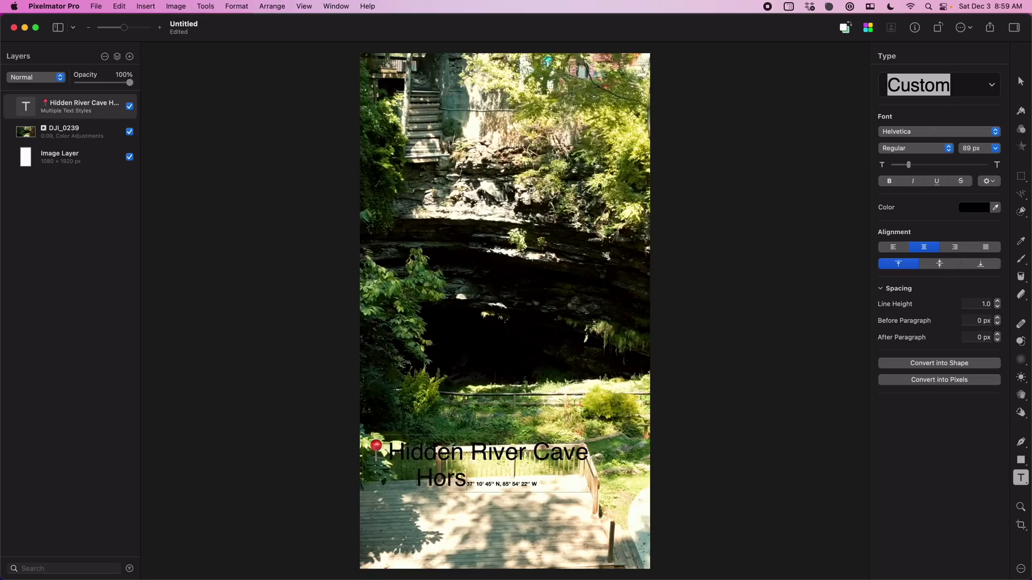
{"action": "key", "text": "Return"}
{"action": "left_click", "coordinate": [995, 148]}
{"action": "left_click", "coordinate": [978, 249]}
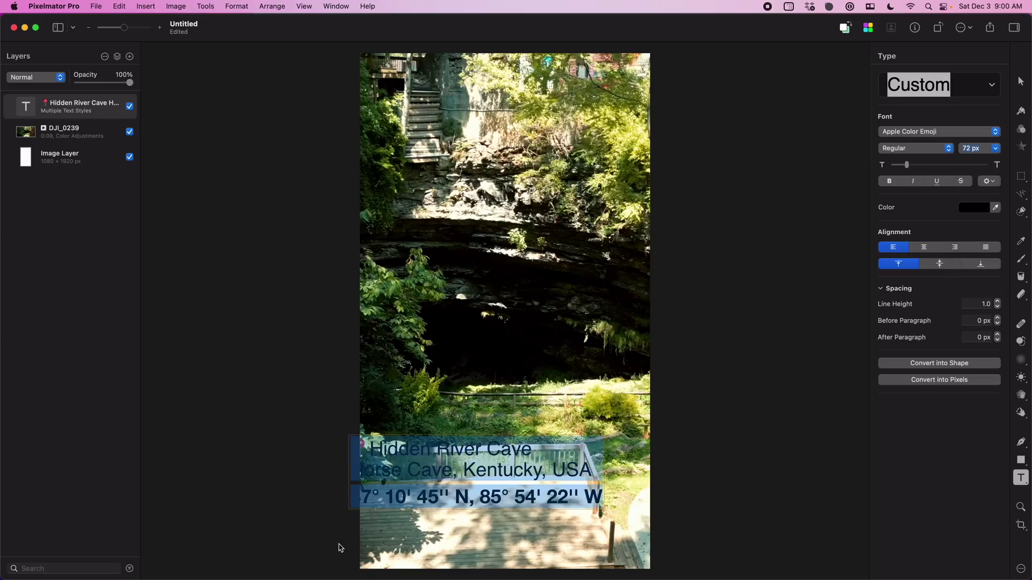
{"action": "left_click_drag", "start_coordinate": [380, 492], "coordinate": [525, 496]}
{"action": "key", "text": "super+z"}
{"action": "key", "text": "super+z"}
{"action": "key", "text": "super+z"}
{"action": "key", "text": "super+z"}
{"action": "key", "text": "super+z"}
{"action": "key", "text": "super+z"}
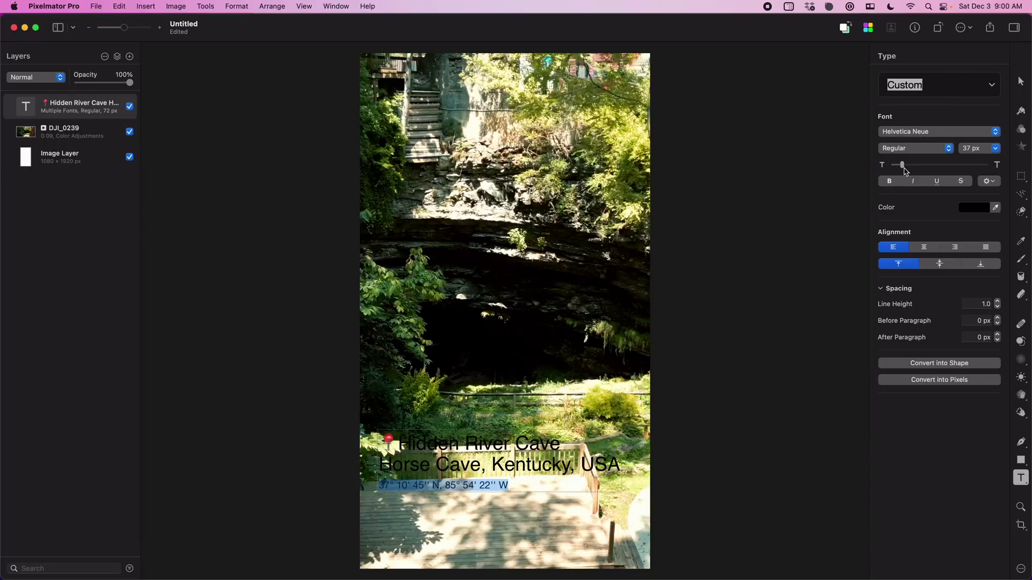
- Draw a white rounded-rectangle card behind the caption, keeping the text in front
{"action": "left_click", "coordinate": [1020, 460]}
{"action": "left_click", "coordinate": [957, 520]}
{"action": "left_click_drag", "start_coordinate": [371, 430], "coordinate": [581, 492]}
{"action": "left_click", "coordinate": [893, 257]}
{"action": "key", "text": "Escape"}
{"action": "key", "text": "super+["}
{"action": "key", "text": "v"}
{"action": "left_click", "coordinate": [389, 463]}
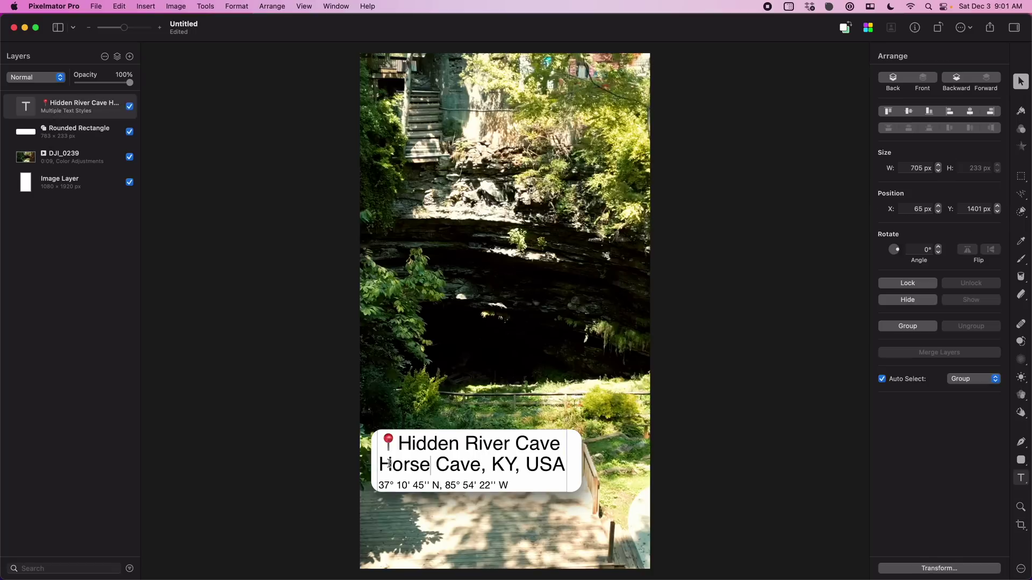
- Narrow the card to fit the caption and group the caption and card together
{"action": "double_click", "coordinate": [479, 465]}
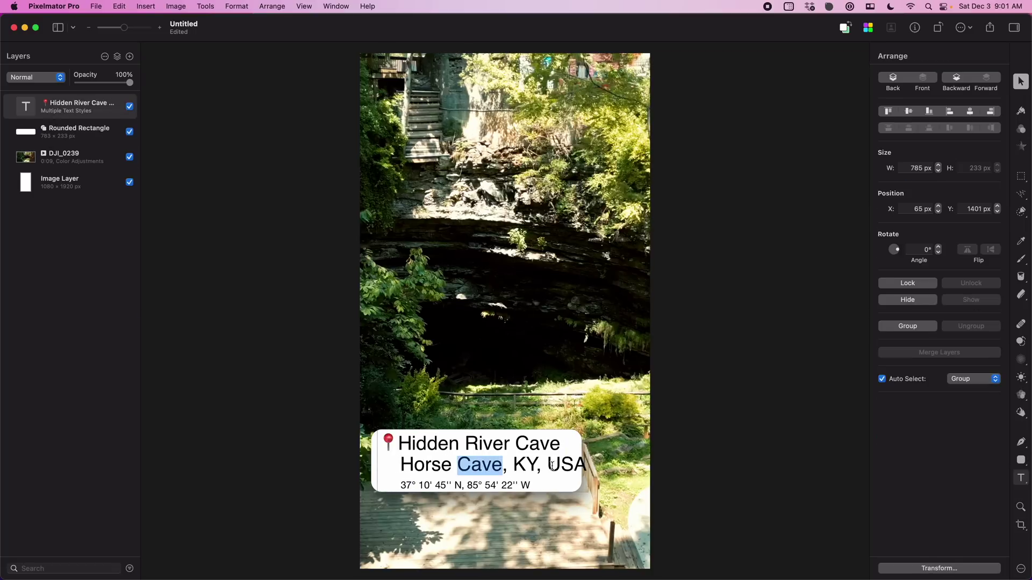
{"action": "key", "text": "super+a"}
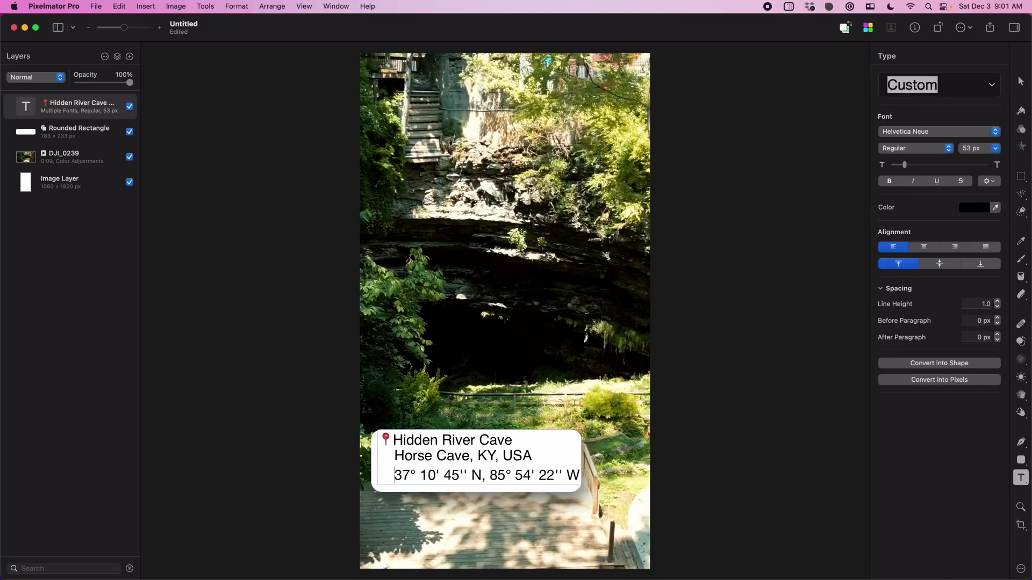
{"action": "left_click", "coordinate": [571, 479]}
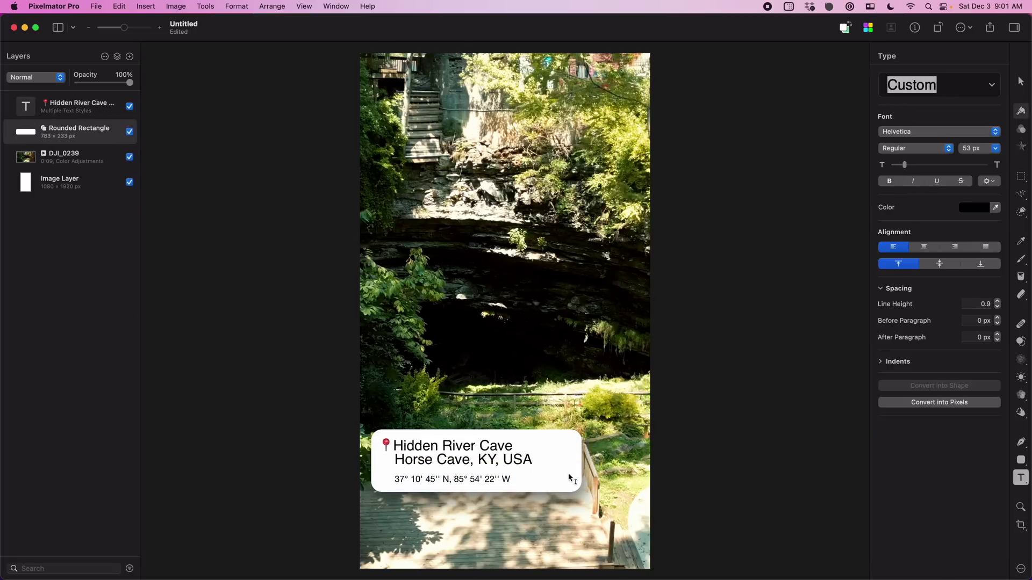
{"action": "left_click_drag", "start_coordinate": [581, 461], "coordinate": [512, 486]}
{"action": "left_click", "coordinate": [79, 106], "text": "shift"}
{"action": "key", "text": "super+g"}
{"action": "key", "text": "super+t"}
- Apply the 2.5° tilt to the location label and preview the finished vertical video
{"action": "key", "text": "Return"}
{"action": "left_click", "coordinate": [290, 403]}
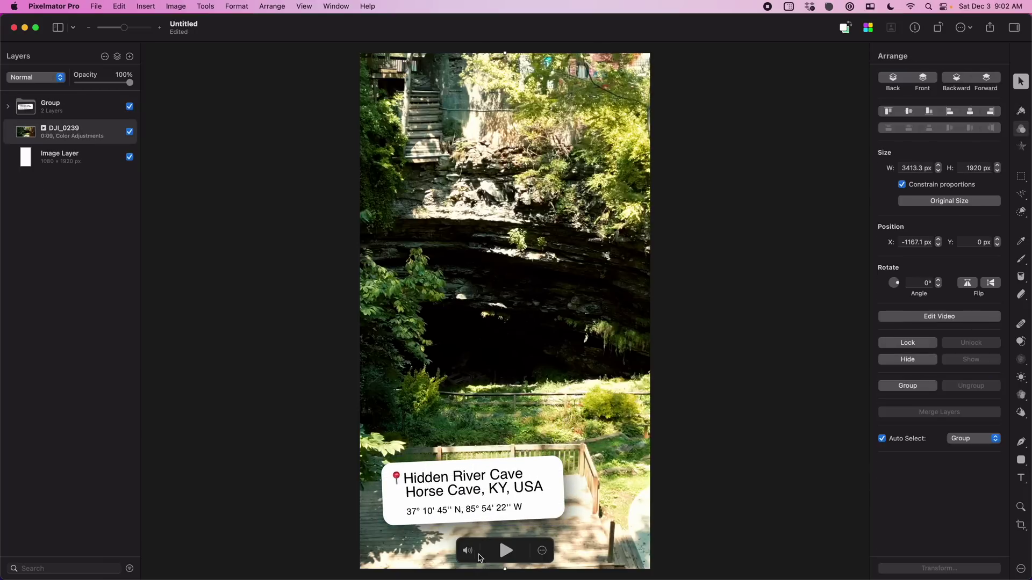
{"action": "left_click", "coordinate": [504, 550]}
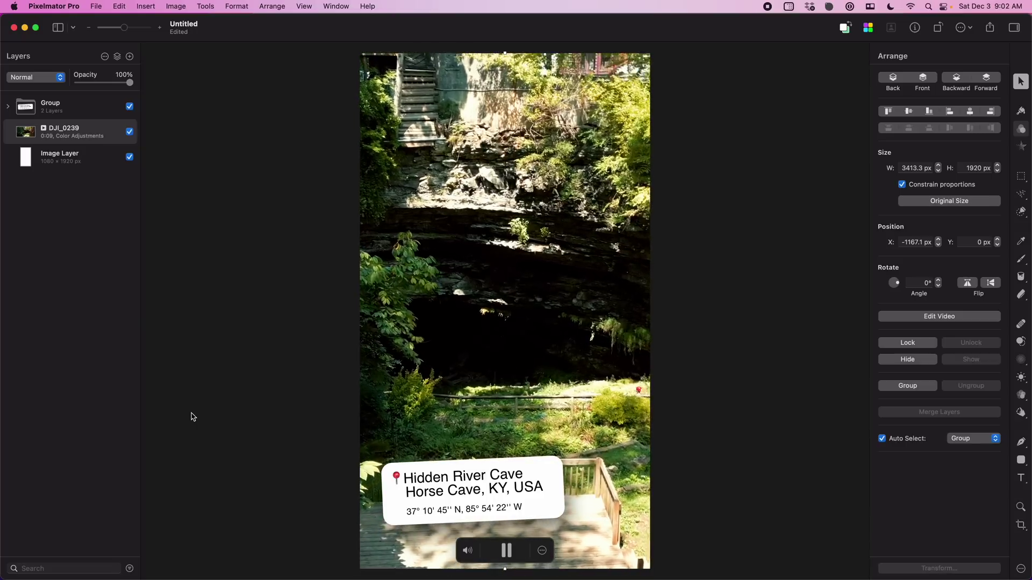
{"action": "left_click", "coordinate": [501, 553]}
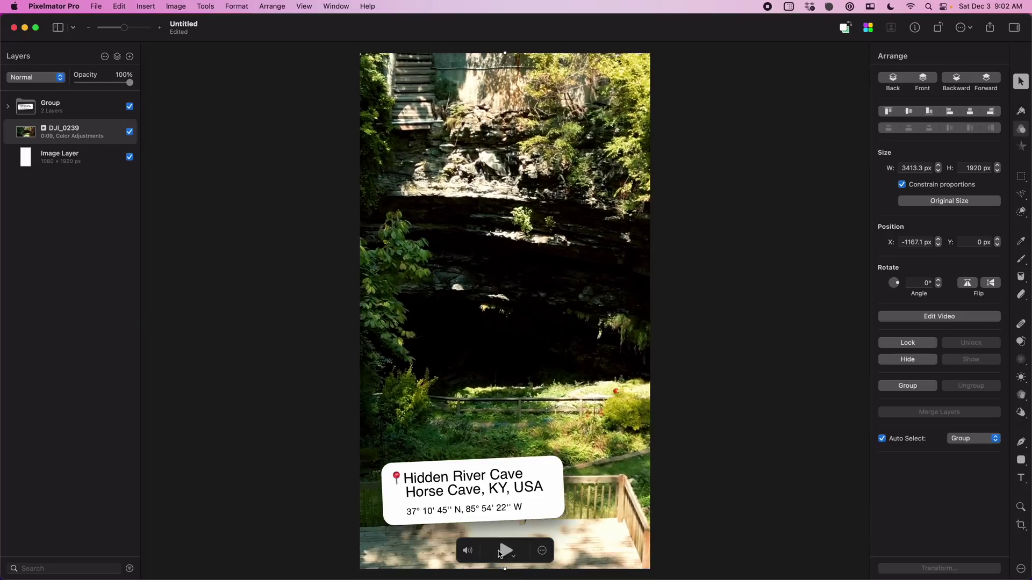
{"action": "left_click", "coordinate": [97, 5]}
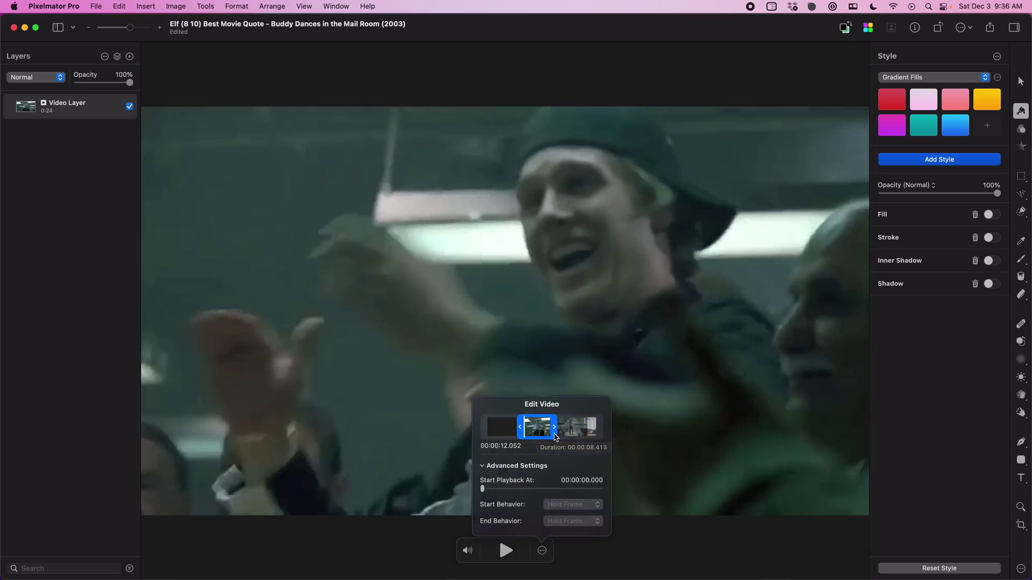
- Add a 30 px caption over the Elf clip and extend the canvas upward to create a band above it
{"action": "left_click", "coordinate": [541, 550]}
{"action": "type", "text": "tMe"}
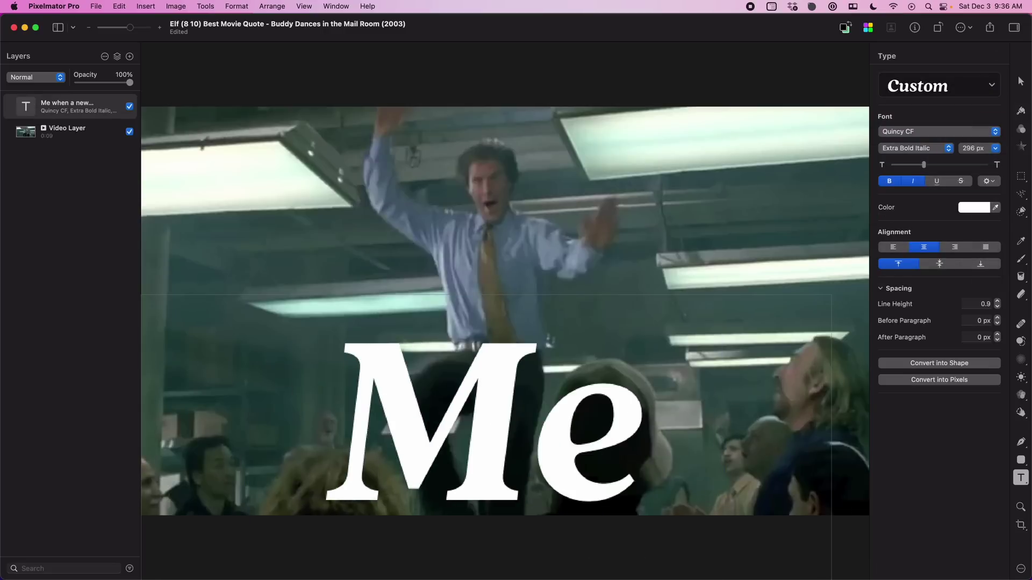
{"action": "key", "text": "super+minus"}
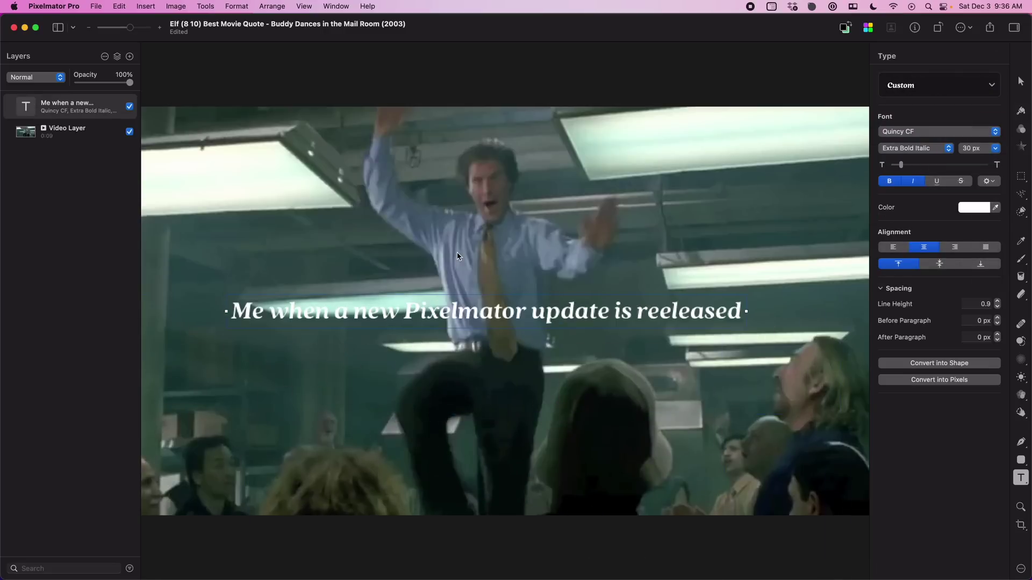
{"action": "key", "text": "super+minus"}
{"action": "key", "text": "c"}
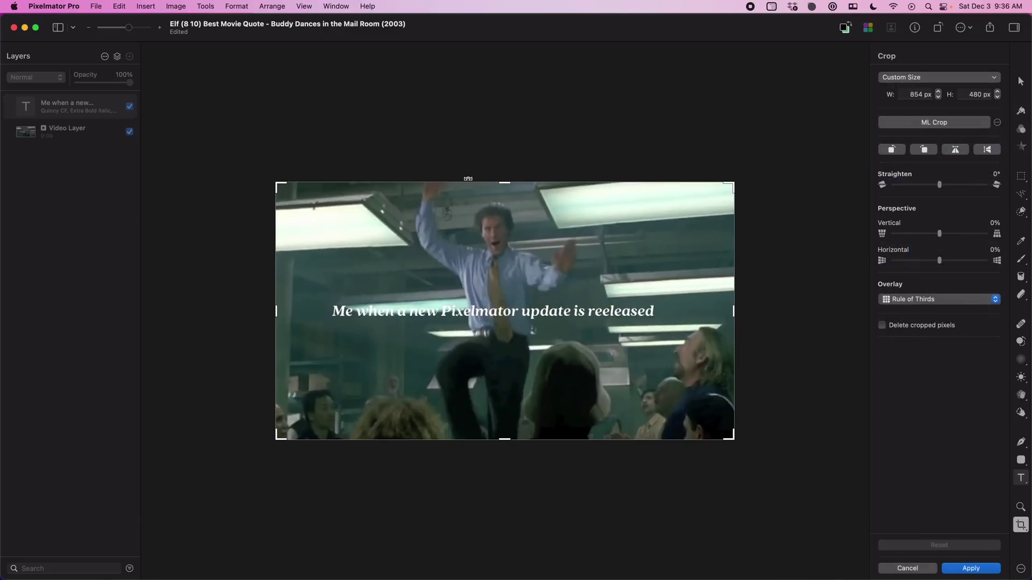
{"action": "left_click_drag", "start_coordinate": [504, 181], "coordinate": [504, 95]}
{"action": "key", "text": "Return"}
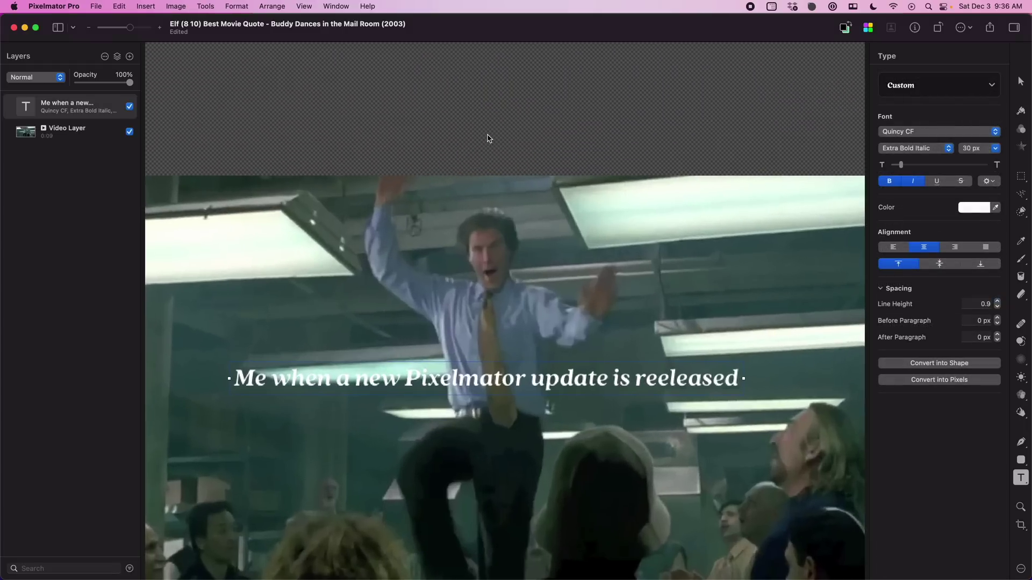
{"action": "key", "text": "super+0"}
- Move the caption into the top band, set it in Helvetica Neue Bold, and add an empty bottom layer
{"action": "key", "text": "v"}
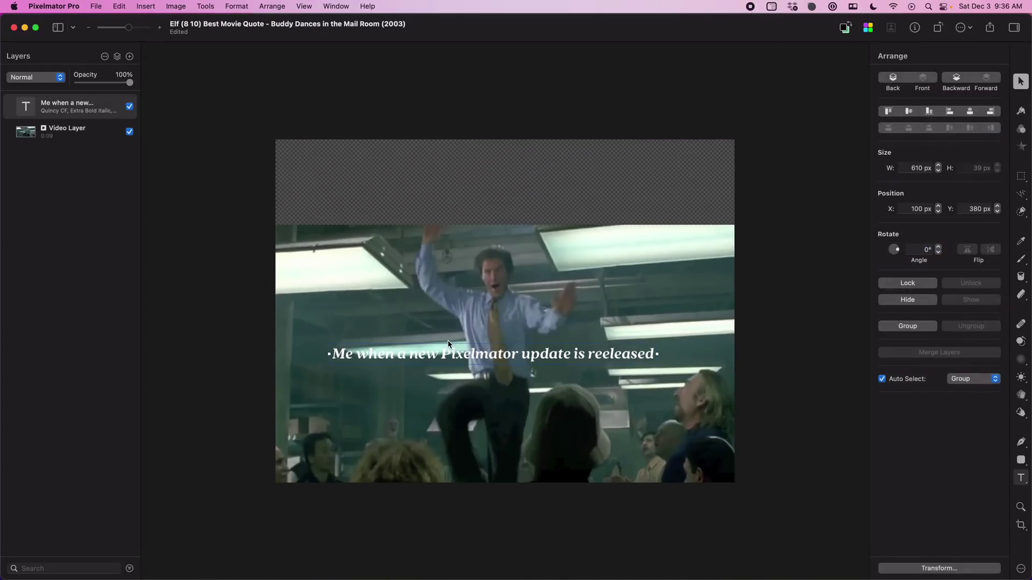
{"action": "left_click_drag", "start_coordinate": [446, 348], "coordinate": [450, 190]}
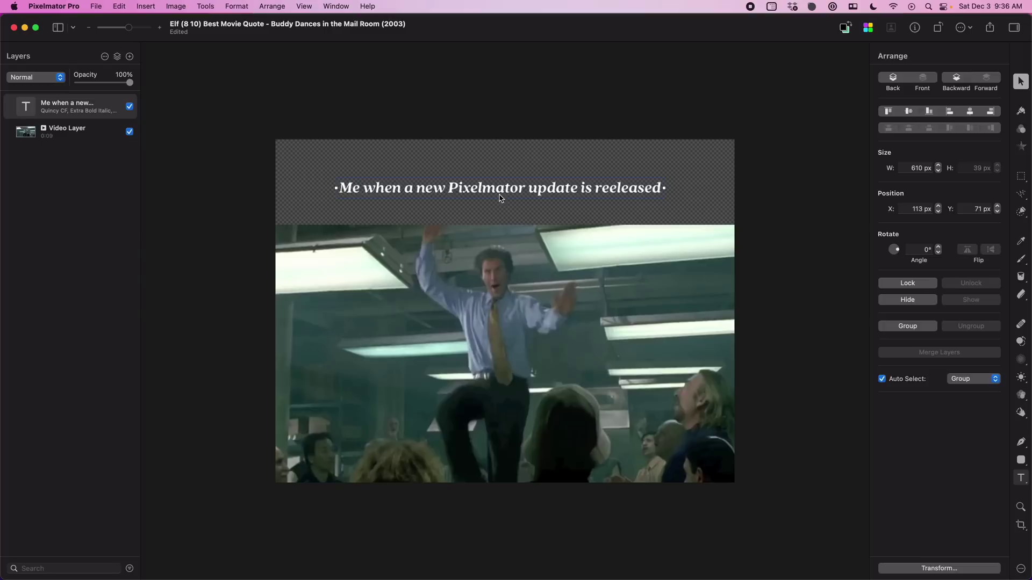
{"action": "key", "text": "t"}
{"action": "left_click", "coordinate": [906, 133]}
{"action": "left_click", "coordinate": [906, 147]}
{"action": "left_click", "coordinate": [903, 149]}
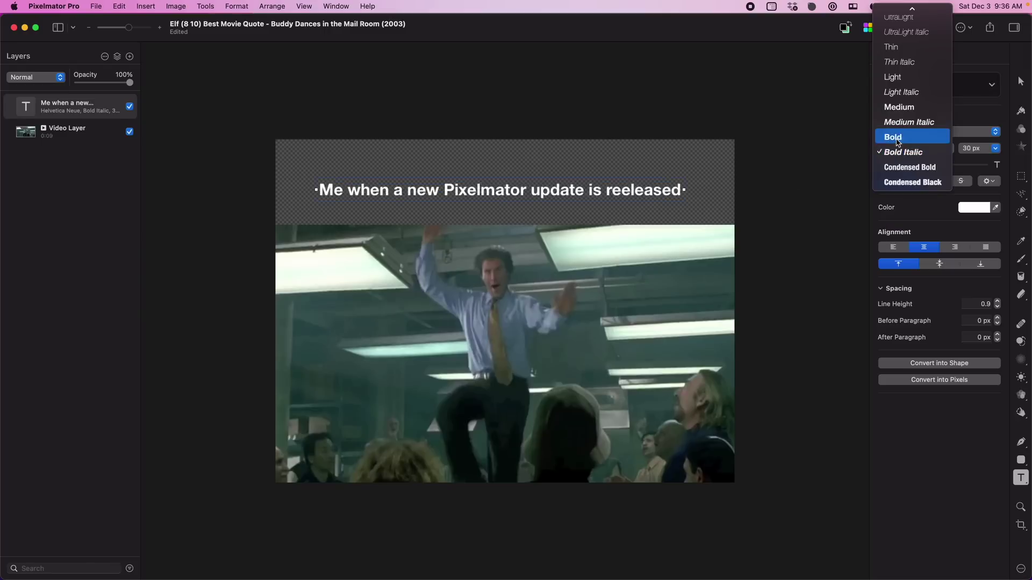
{"action": "left_click", "coordinate": [896, 139]}
{"action": "key", "text": "cmd+shift+n"}
{"action": "left_click_drag", "start_coordinate": [75, 106], "coordinate": [81, 161]}
- Fill the empty bottom layer white and turn the caption text black
{"action": "key", "text": "g"}
{"action": "left_click", "coordinate": [634, 178]}
{"action": "key", "text": "v"}
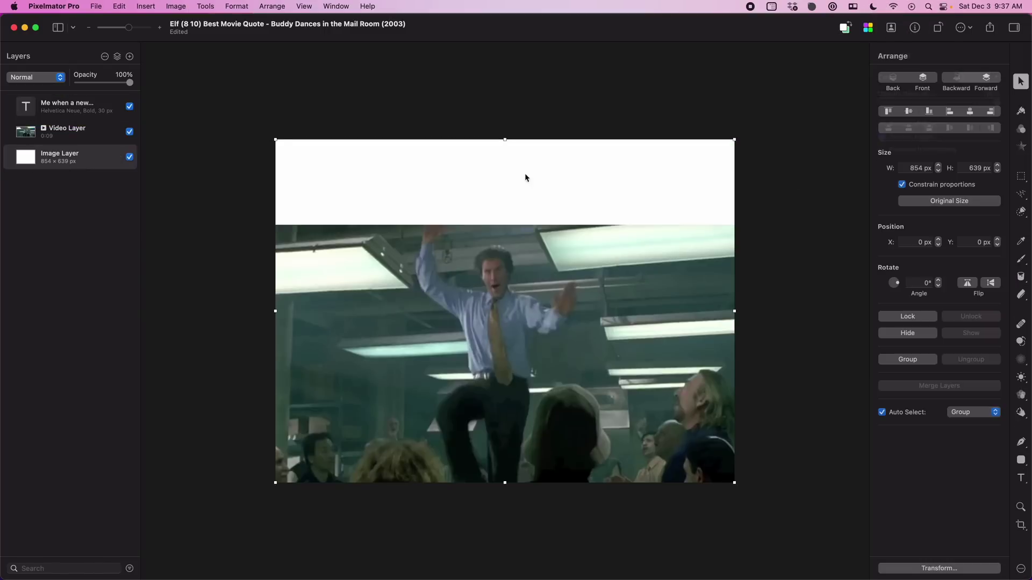
{"action": "left_click", "coordinate": [521, 180]}
{"action": "key", "text": "t"}
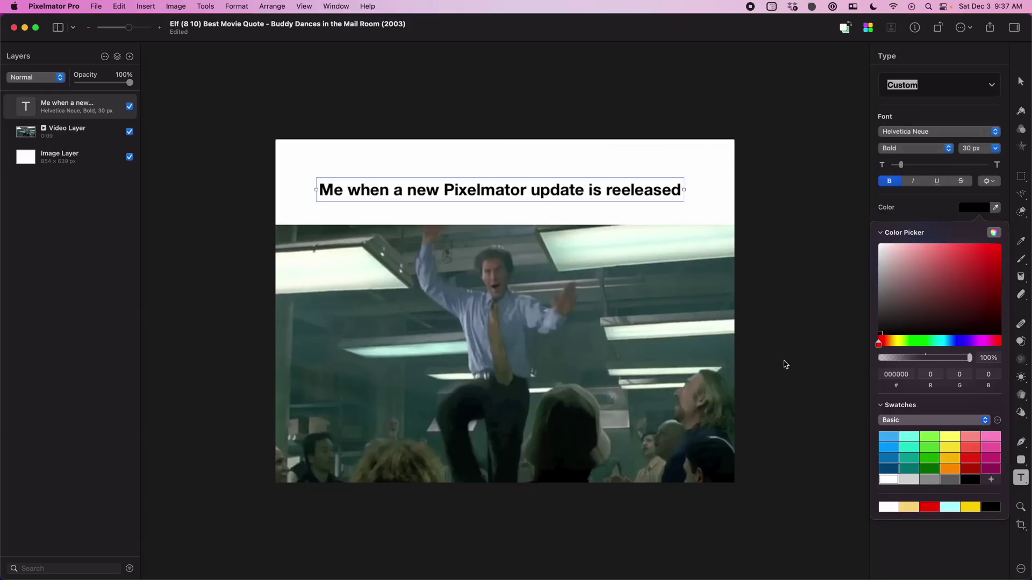
- Correct 'released', size the caption to 34 px, centre it, and crop the canvas to 854 × 589
{"action": "left_click", "coordinate": [629, 193]}
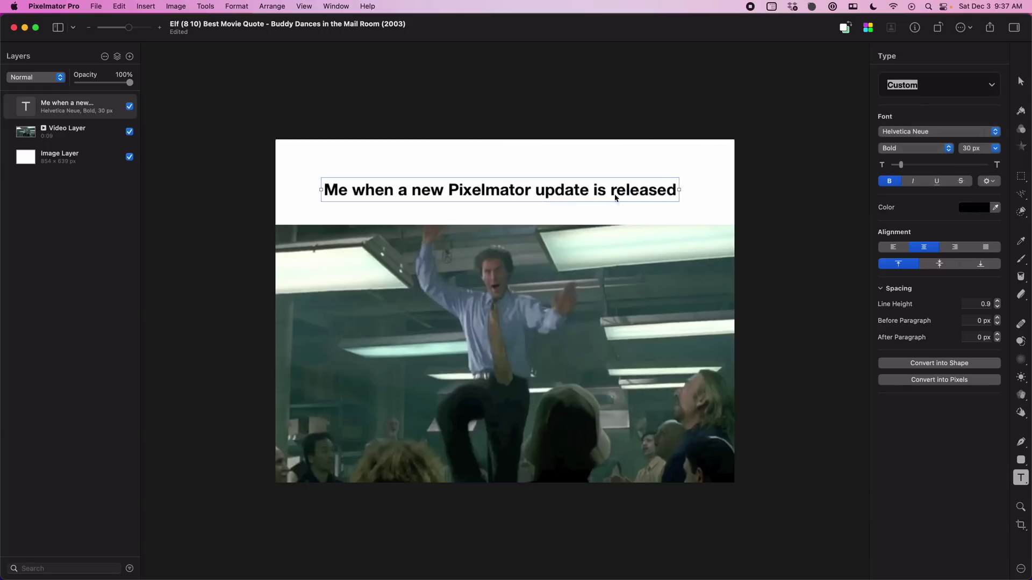
{"action": "left_click_drag", "start_coordinate": [900, 170], "coordinate": [903, 167]}
{"action": "left_click_drag", "start_coordinate": [580, 199], "coordinate": [584, 206]}
{"action": "key", "text": "c"}
{"action": "left_click_drag", "start_coordinate": [505, 141], "coordinate": [506, 166]}
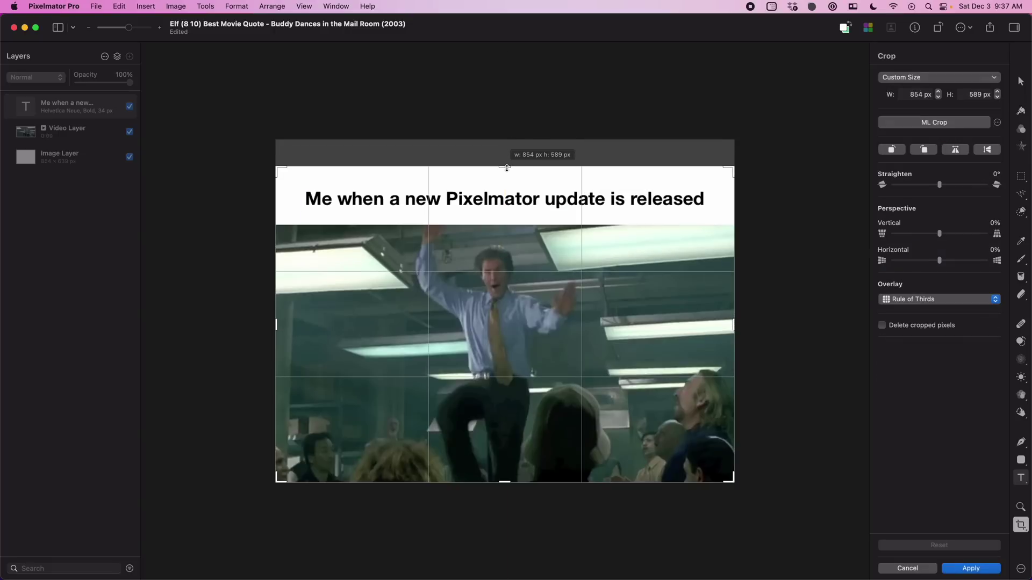
{"action": "key", "text": "Return"}
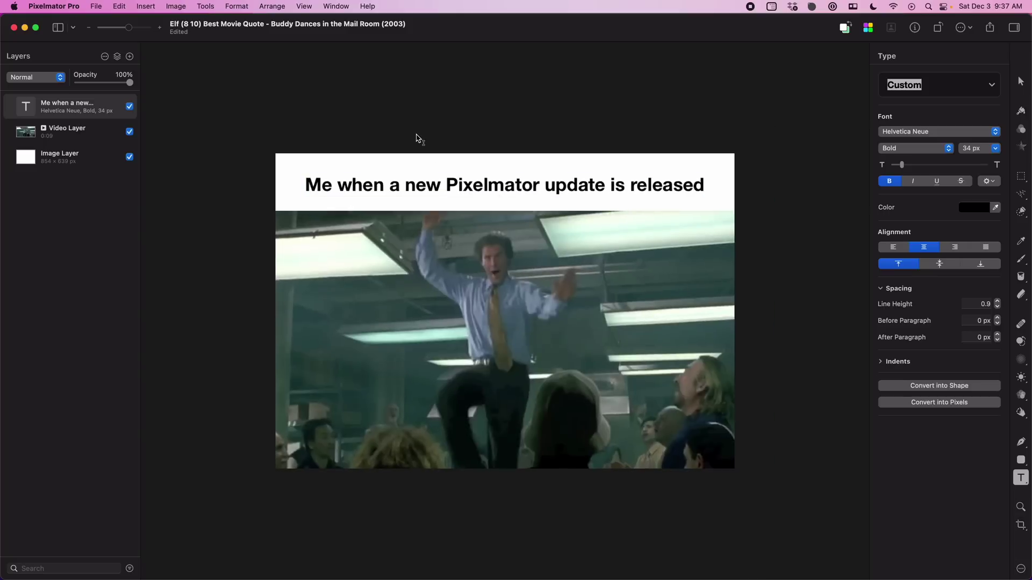
- Export the Elf meme as an animated GIF, then shrink the Pixelmator logo layer
{"action": "left_click", "coordinate": [97, 6]}
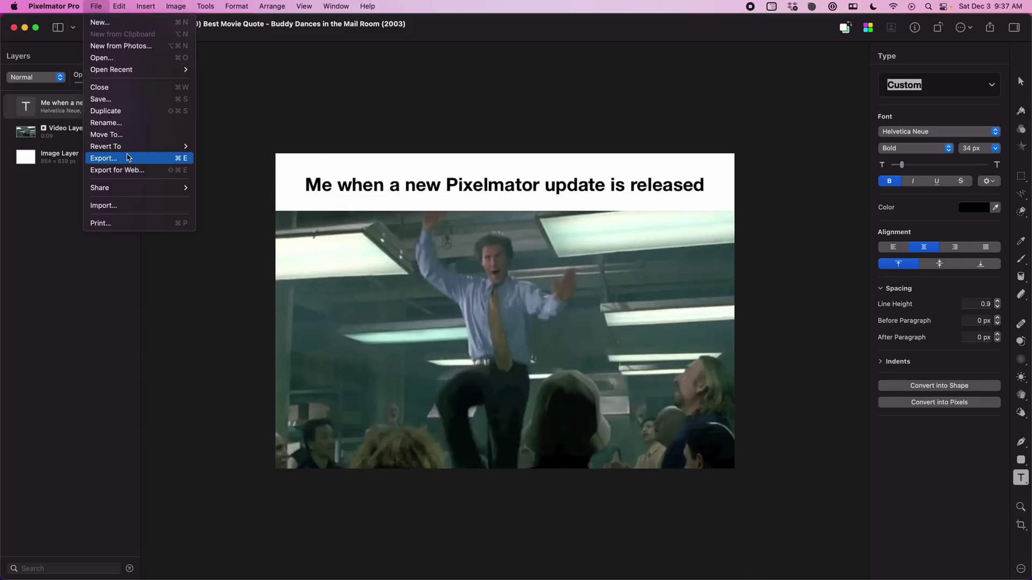
{"action": "left_click", "coordinate": [127, 158]}
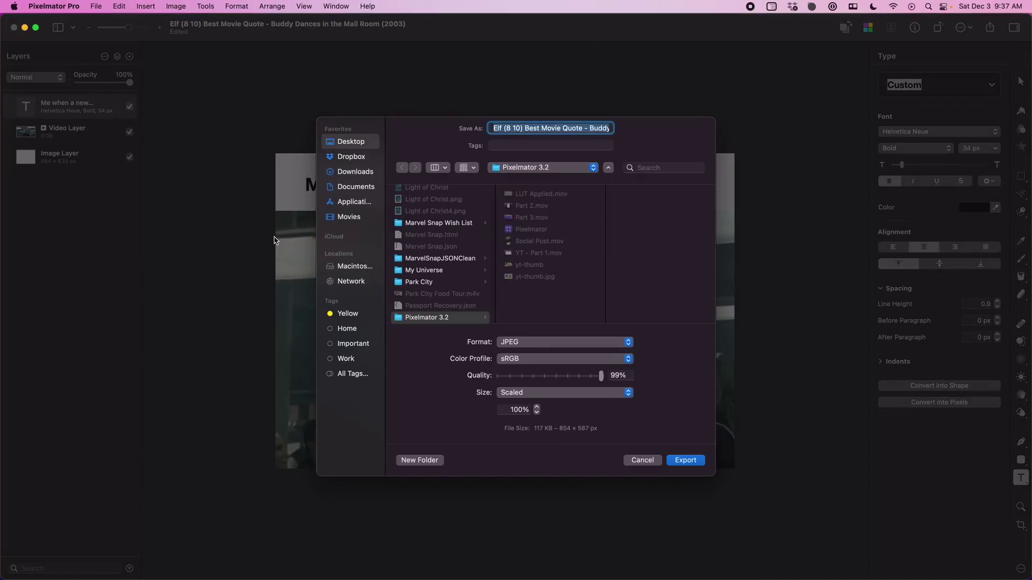
{"action": "left_click", "coordinate": [536, 342]}
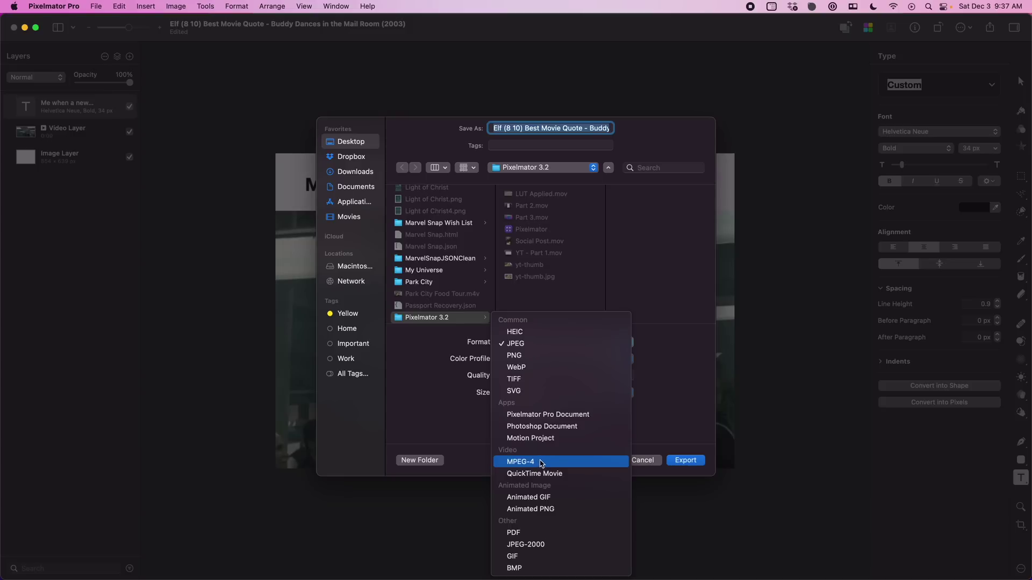
{"action": "left_click", "coordinate": [545, 498]}
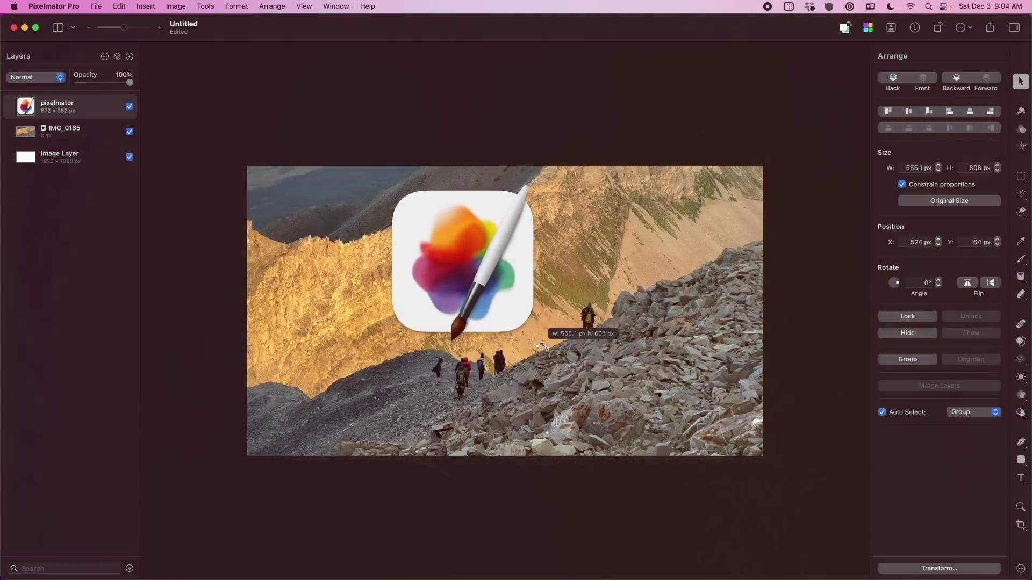
{"action": "left_click_drag", "start_coordinate": [544, 347], "coordinate": [425, 298]}
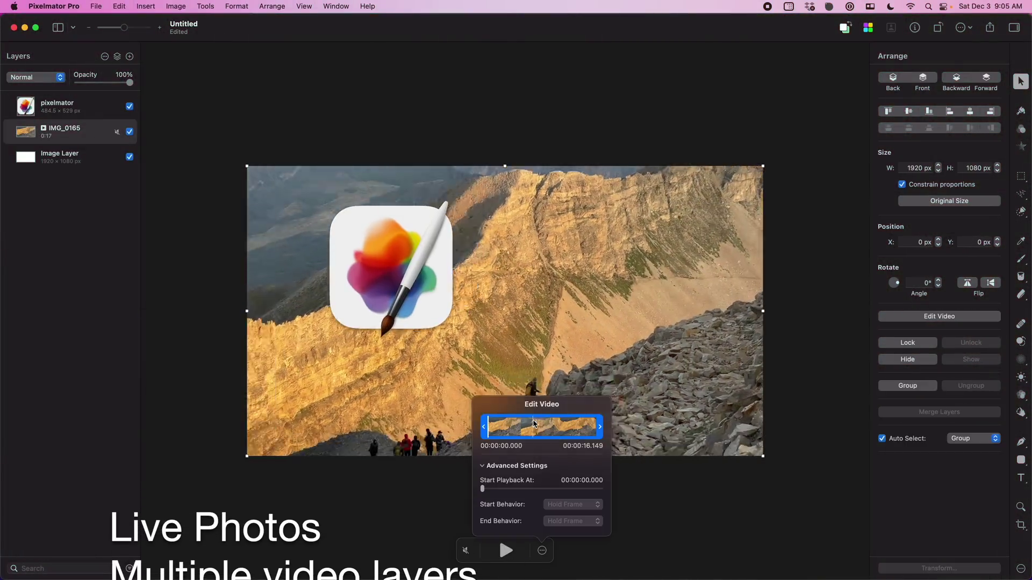
- Style the title in Condensed ExtraBold, then change its font to Smoothberry
{"action": "left_click", "coordinate": [903, 152]}
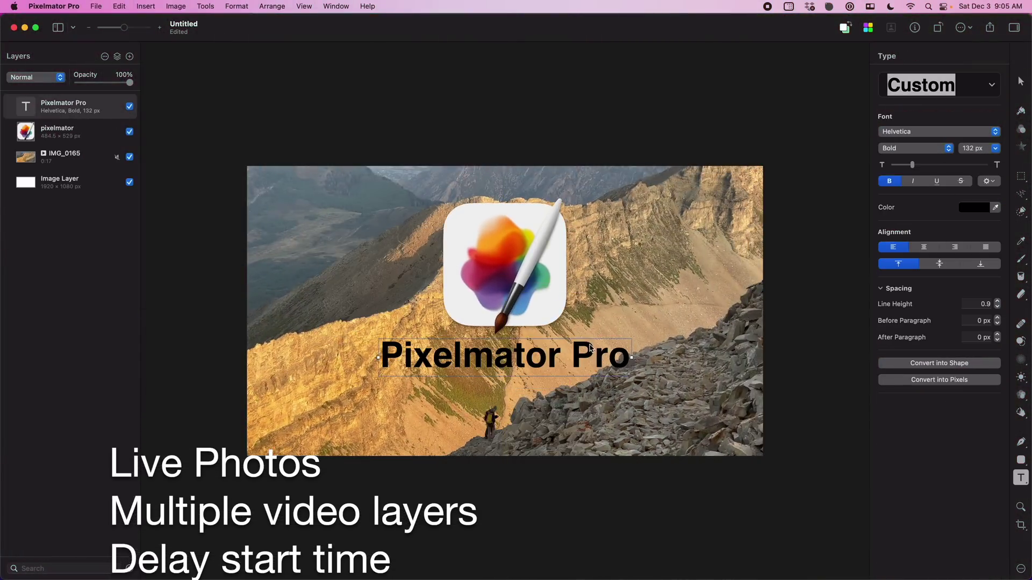
{"action": "left_click", "coordinate": [913, 148]}
{"action": "left_click", "coordinate": [914, 179]}
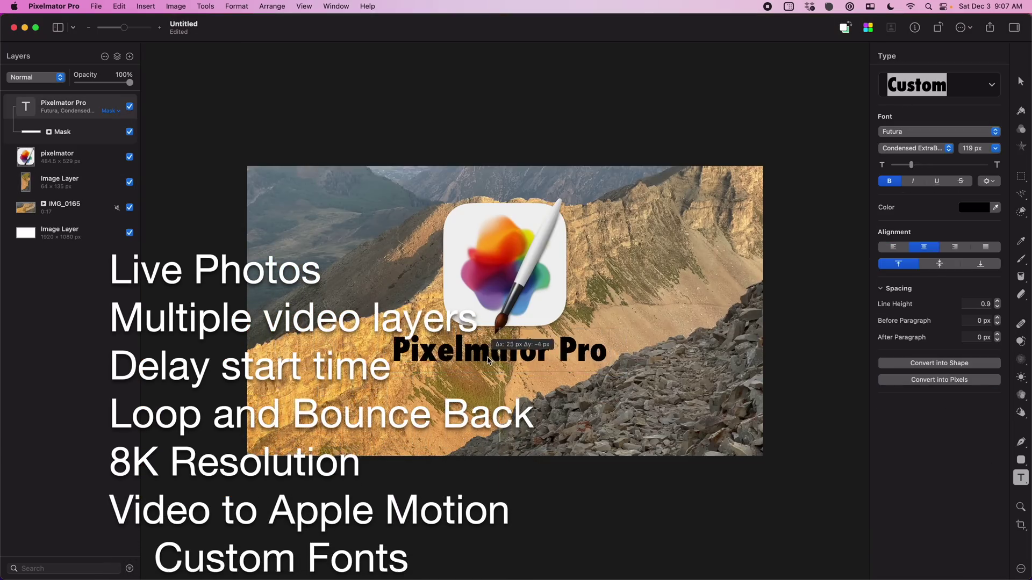
{"action": "left_click", "coordinate": [925, 132]}
{"action": "scroll", "coordinate": [903, 226], "scroll_direction": "up", "scroll_amount": 10}
{"action": "scroll", "coordinate": [887, 258], "scroll_direction": "down", "scroll_amount": 20}
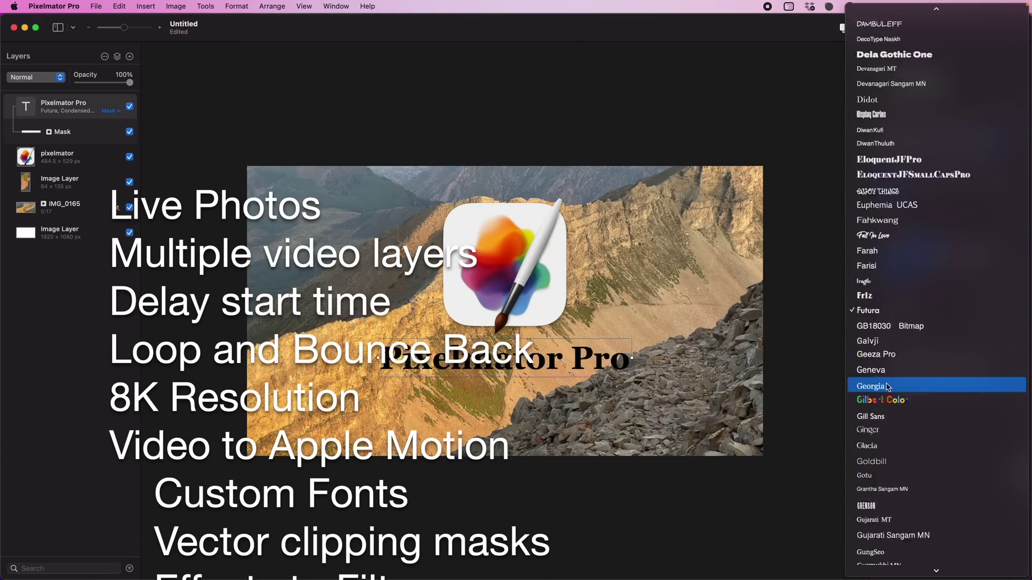
{"action": "scroll", "coordinate": [898, 189], "scroll_direction": "up", "scroll_amount": 5}
{"action": "scroll", "coordinate": [898, 189], "scroll_direction": "up", "scroll_amount": 5}
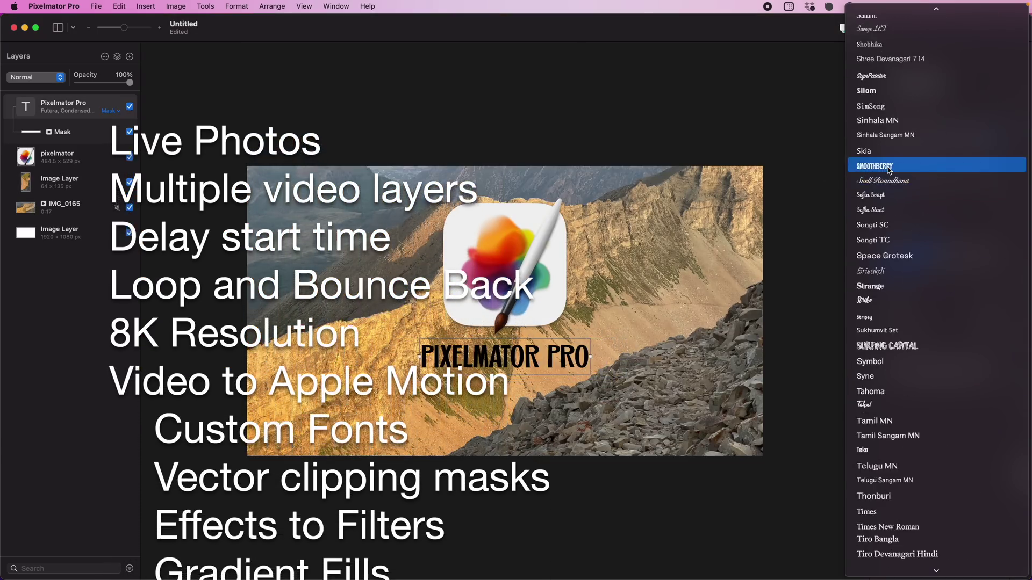
{"action": "left_click", "coordinate": [898, 164]}
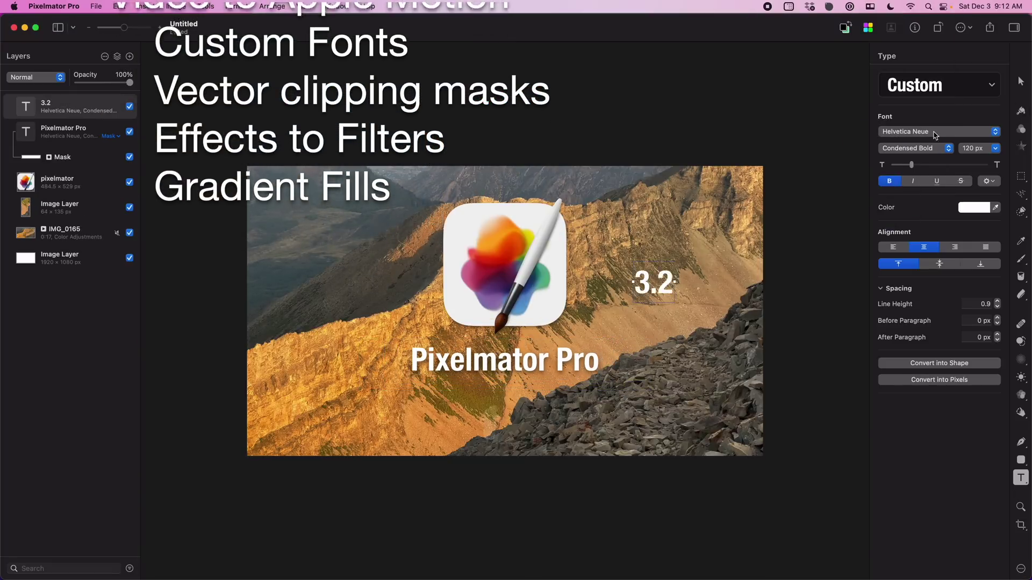
- Browse the font families for the 3.2 text
{"action": "left_click", "coordinate": [939, 132]}
{"action": "scroll", "coordinate": [884, 295], "scroll_direction": "down", "scroll_amount": 10}
{"action": "scroll", "coordinate": [884, 296], "scroll_direction": "down", "scroll_amount": 5}
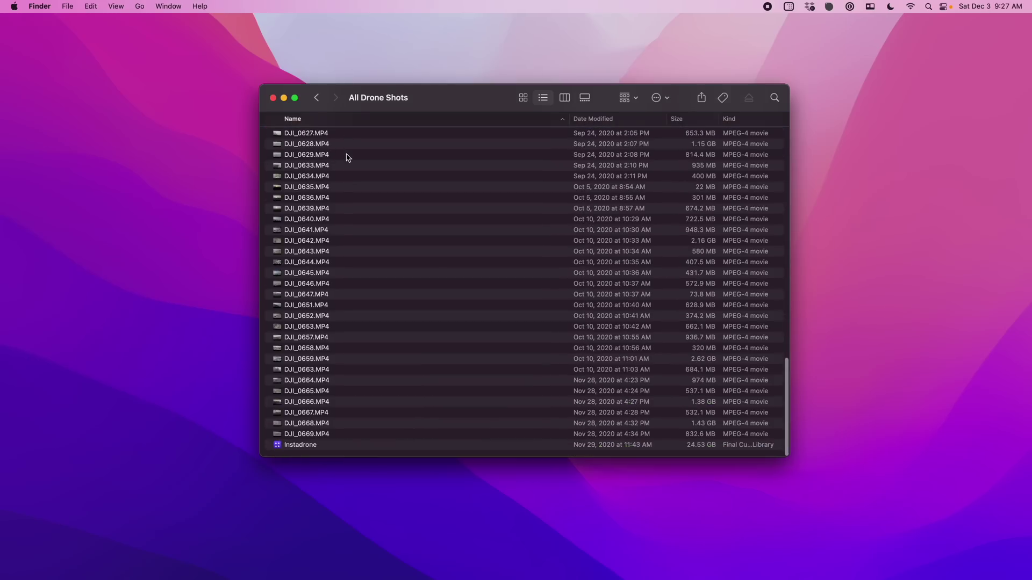
- Select the drone clips down to DJI_0669.MP4 and bring up their context menu
{"action": "left_click", "coordinate": [330, 436], "text": "shift"}
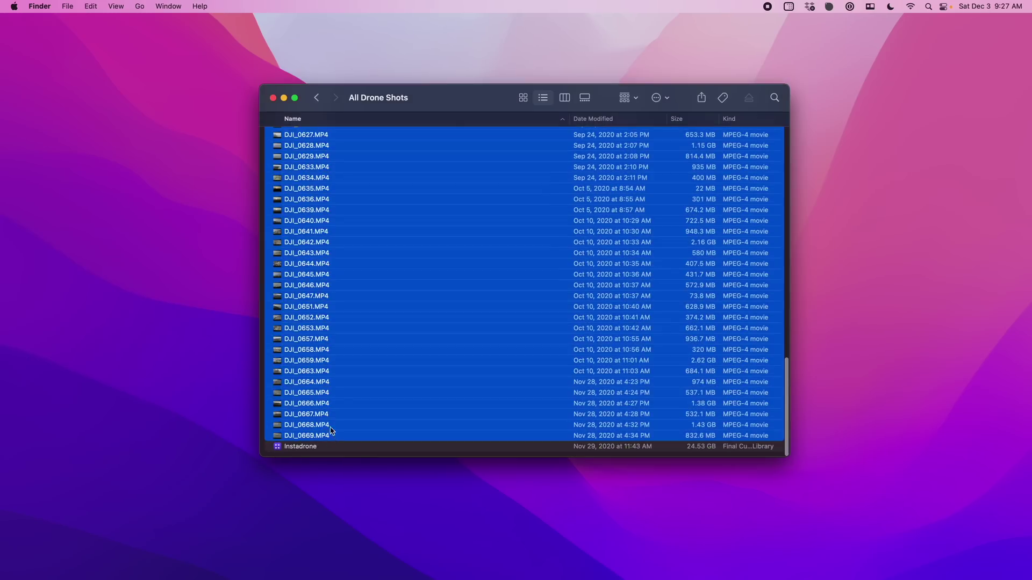
{"action": "right_click", "coordinate": [336, 387]}
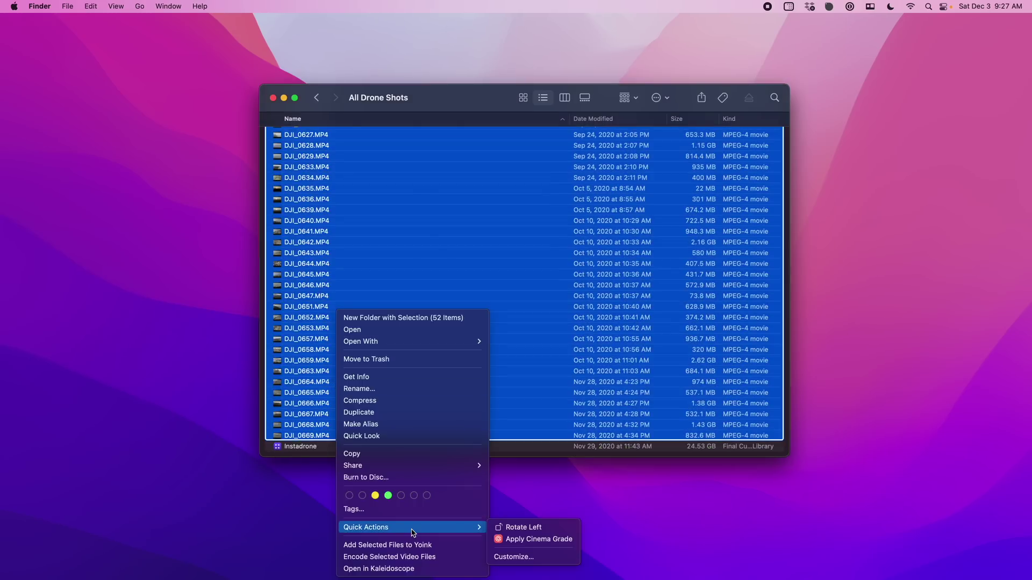